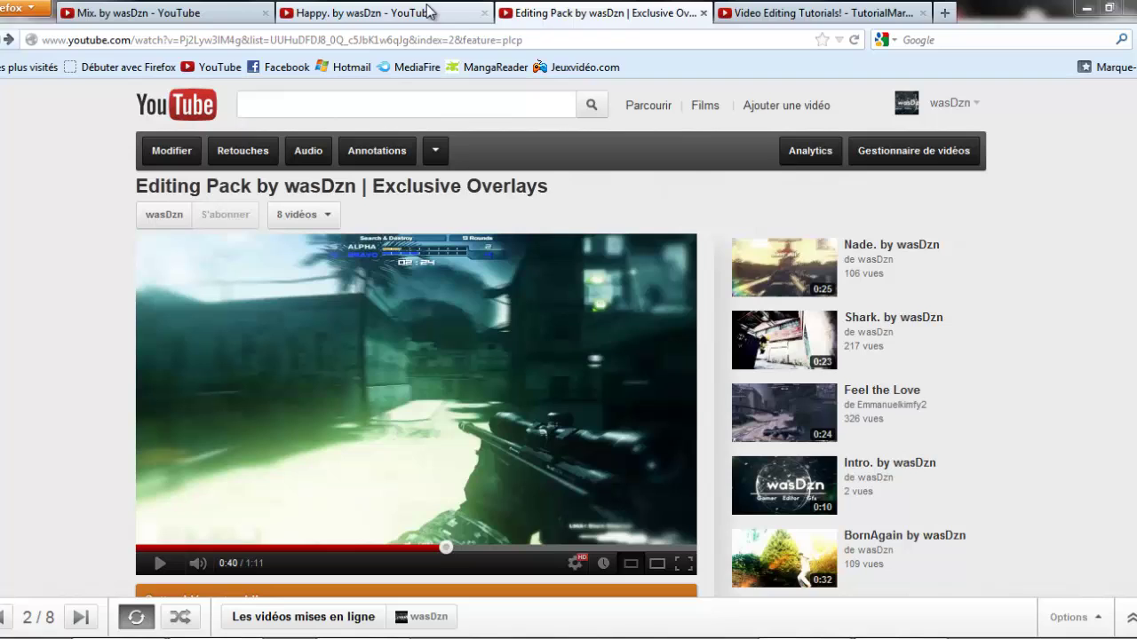
View the Happy. by wasDzn video page and the TutorialMarket channel's uploaded videos
{"action": "left_click", "coordinate": [446, 27]}
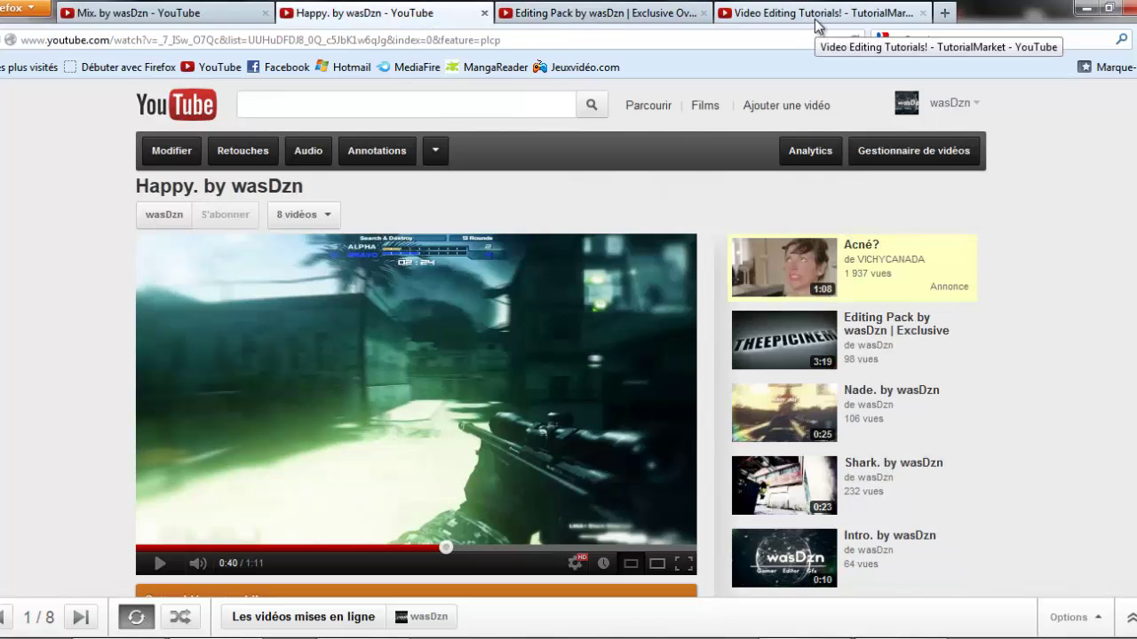
{"action": "left_click", "coordinate": [815, 19]}
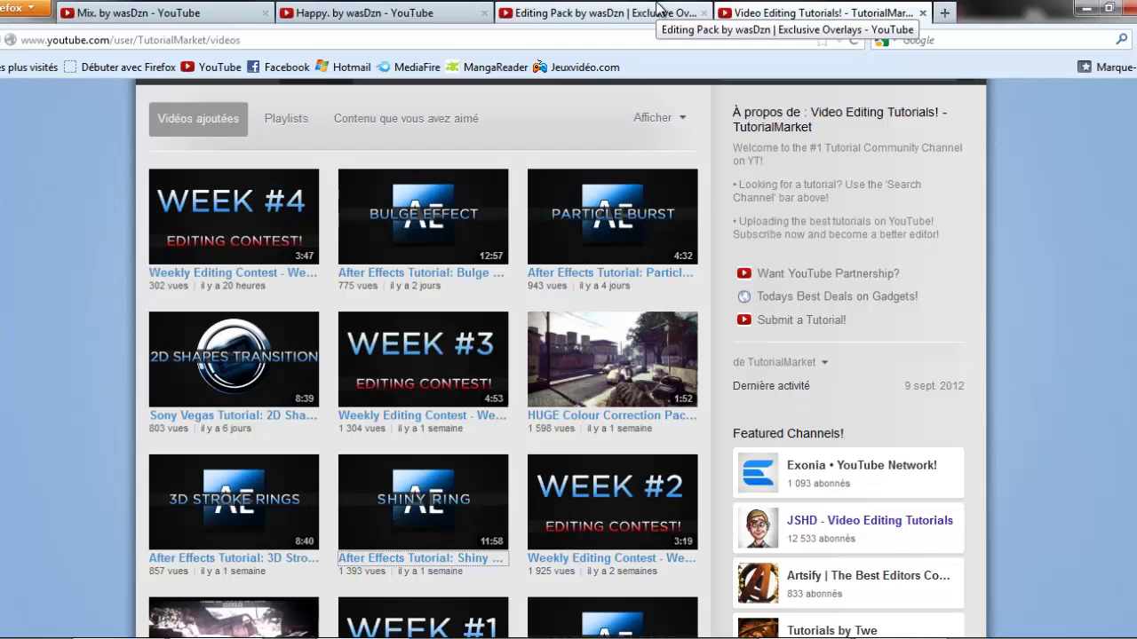
Play the Happy. by wasDzn video from around 0:15 and pause it at 0:17
{"action": "left_click", "coordinate": [378, 13]}
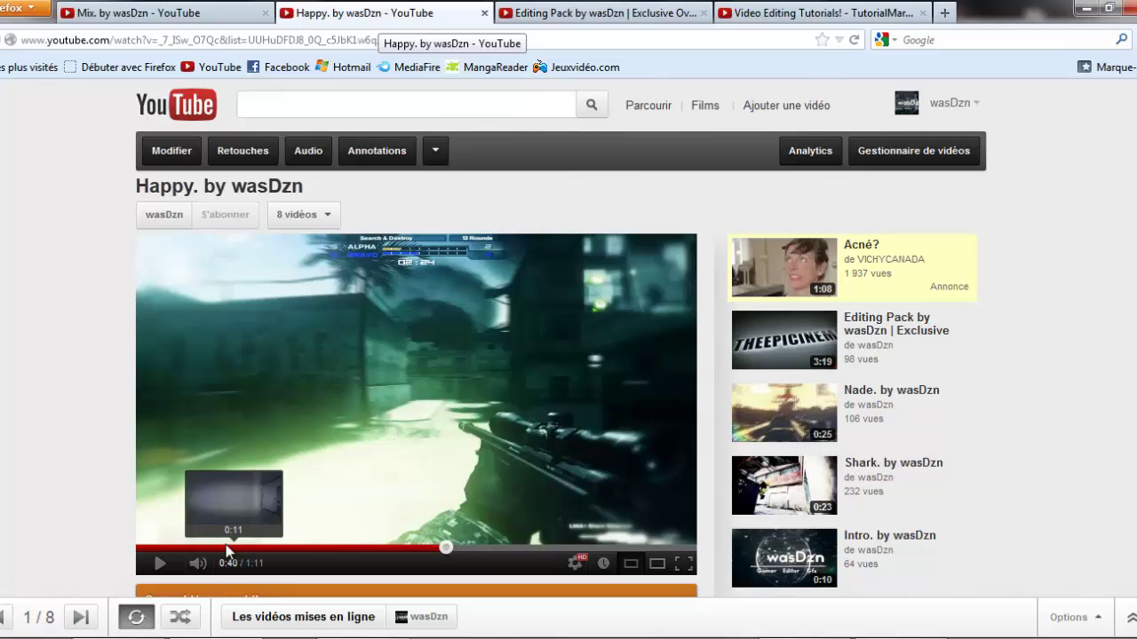
{"action": "left_click", "coordinate": [287, 547]}
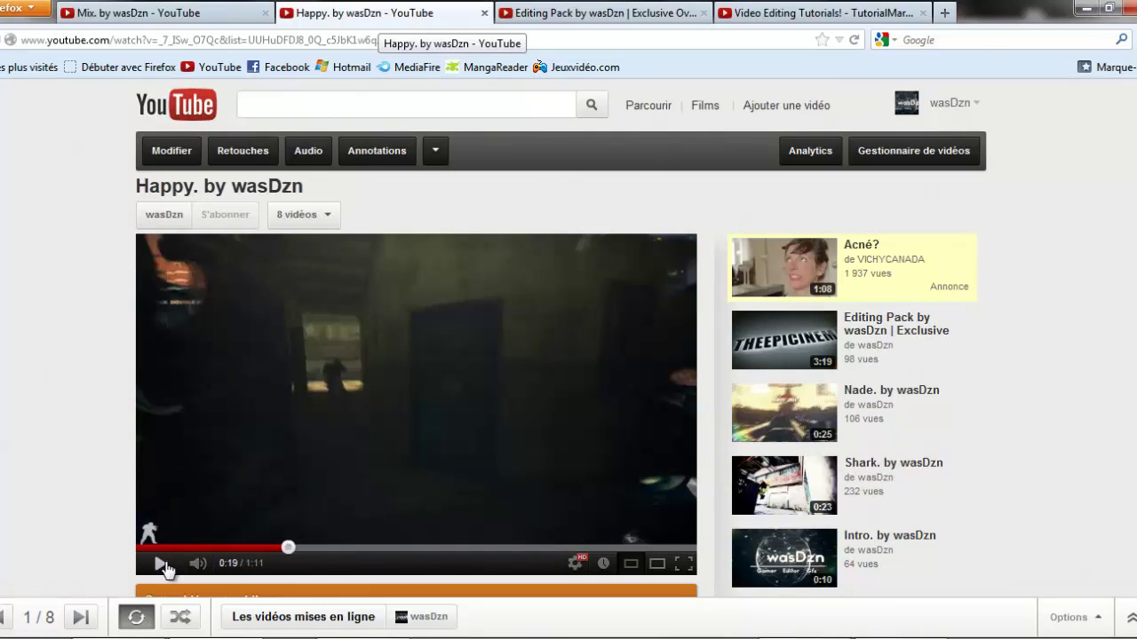
{"action": "left_click", "coordinate": [254, 547]}
{"action": "left_click", "coordinate": [162, 567]}
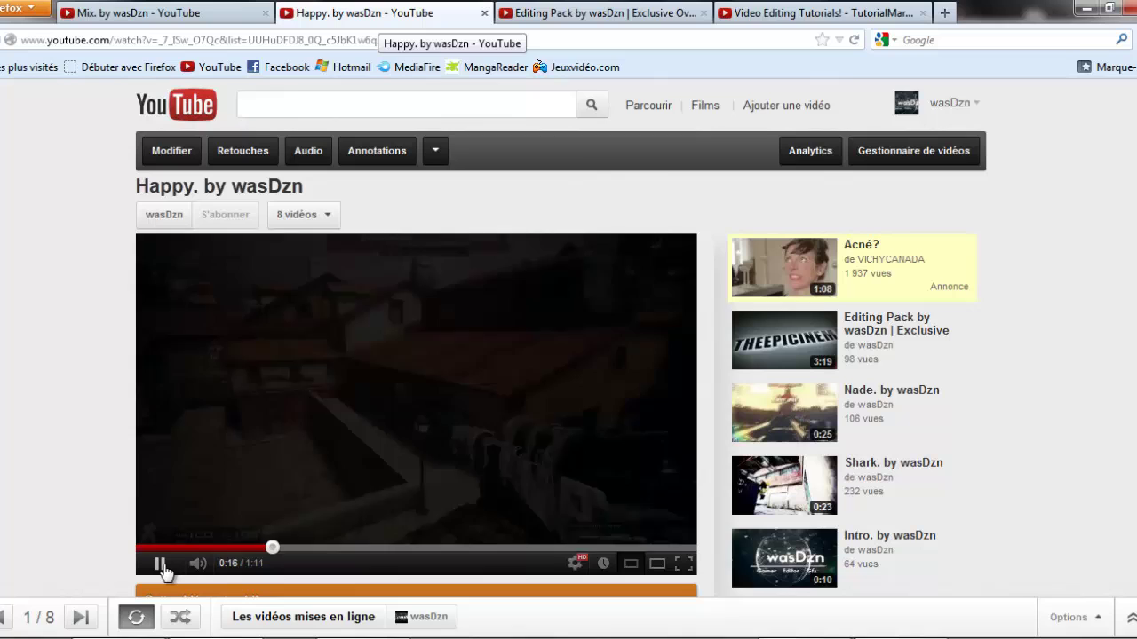
{"action": "left_click", "coordinate": [162, 565]}
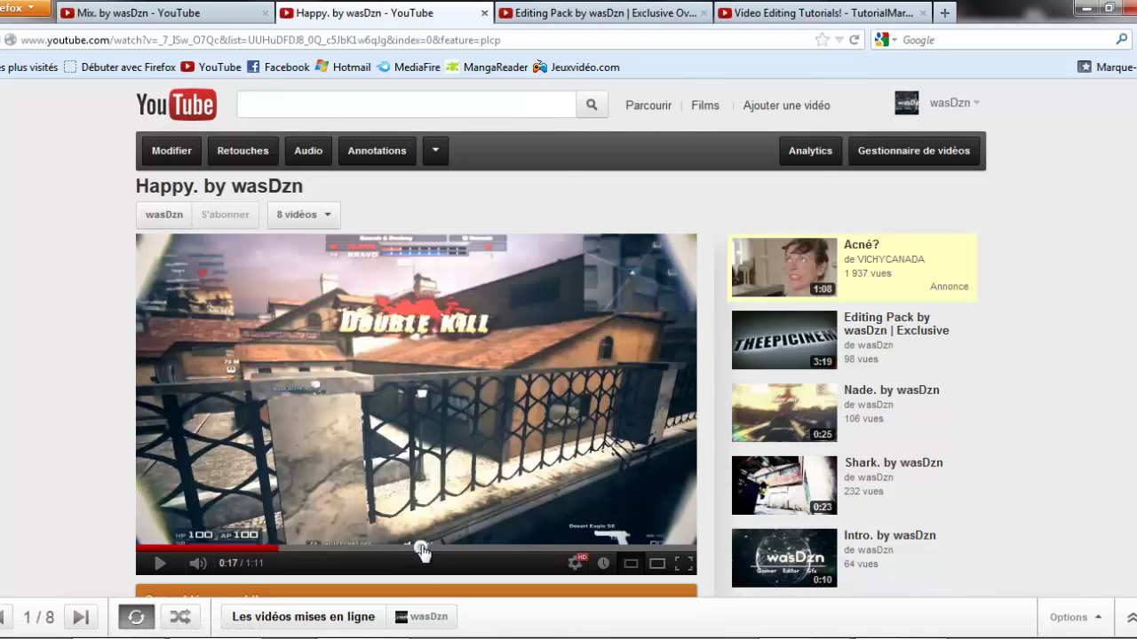
Play the Happy. video's green-tinted gameplay section from about 0:36, pausing around 0:40
{"action": "left_click", "coordinate": [419, 548]}
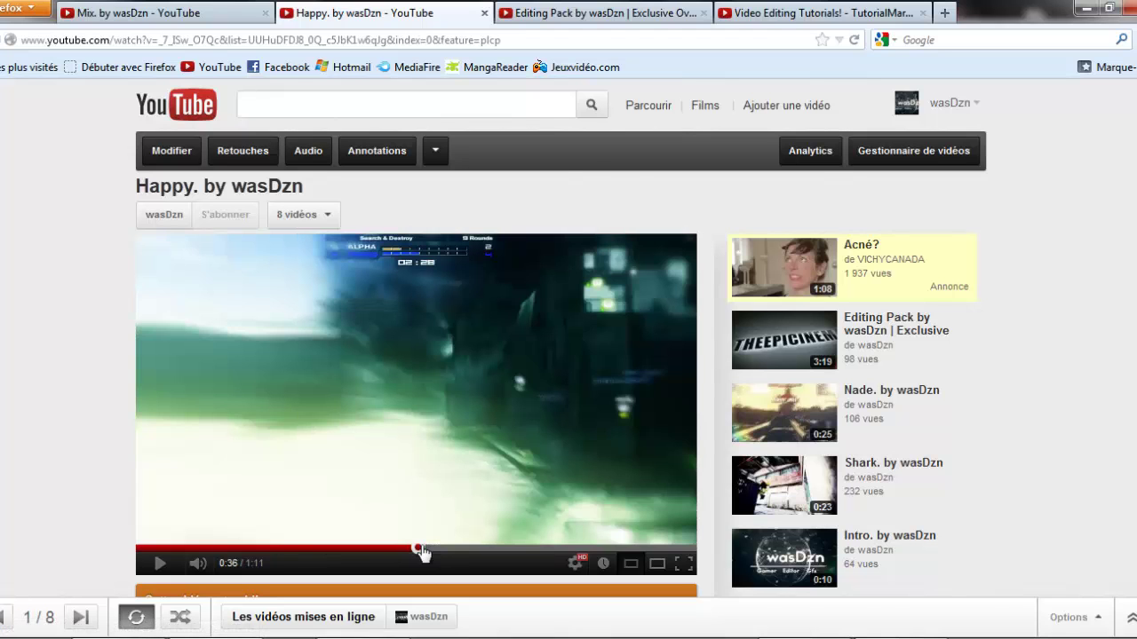
{"action": "left_click", "coordinate": [158, 566]}
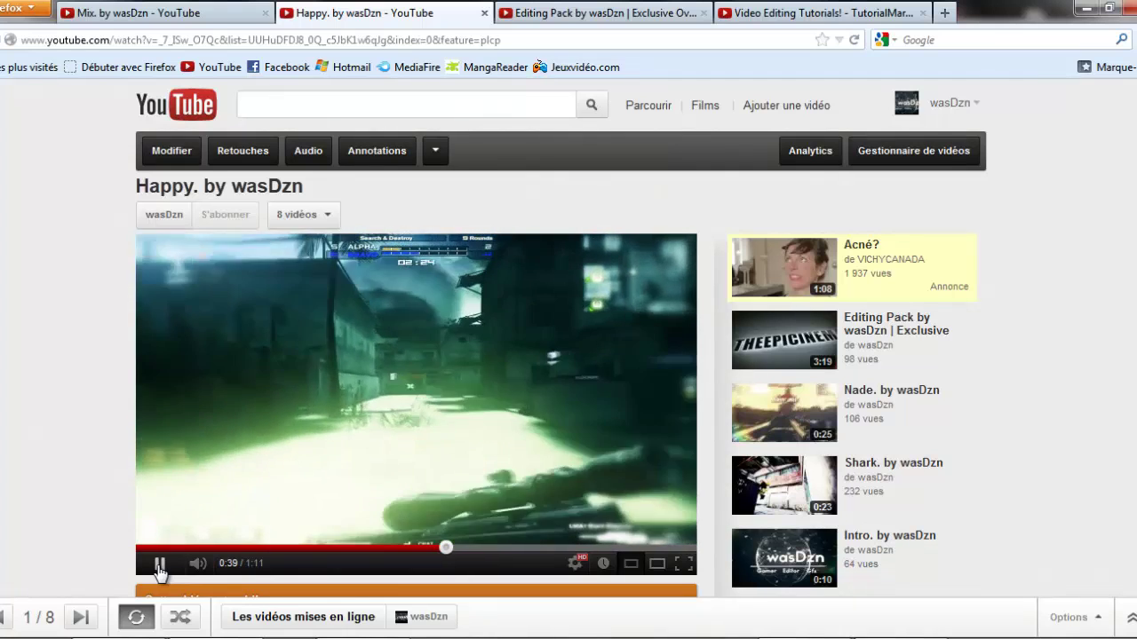
{"action": "left_click", "coordinate": [158, 565]}
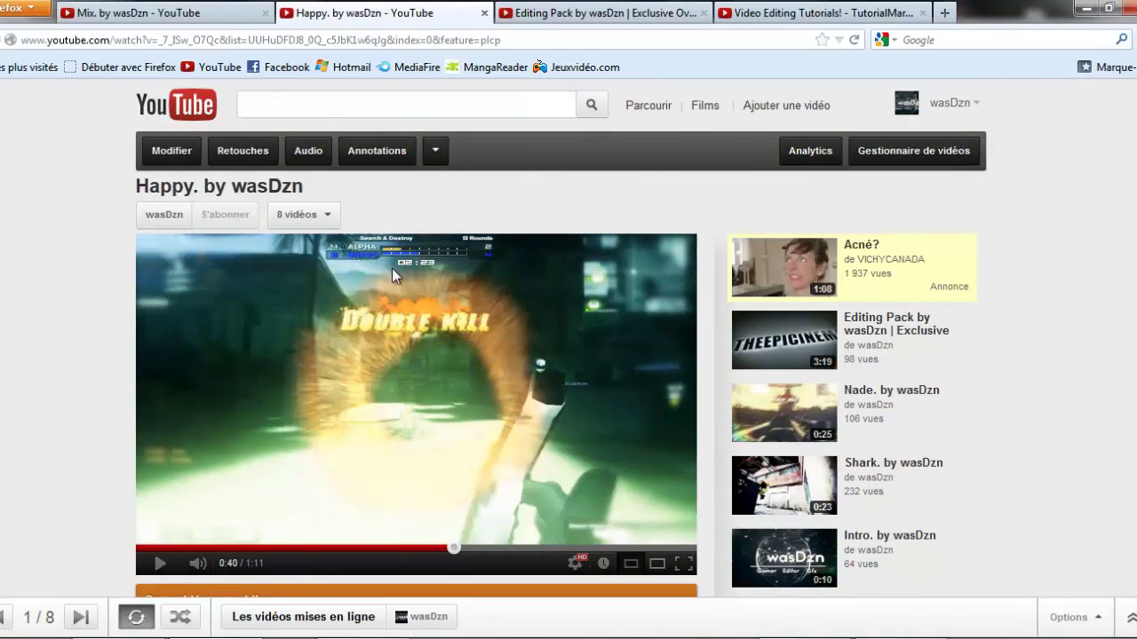
{"action": "left_click", "coordinate": [159, 566]}
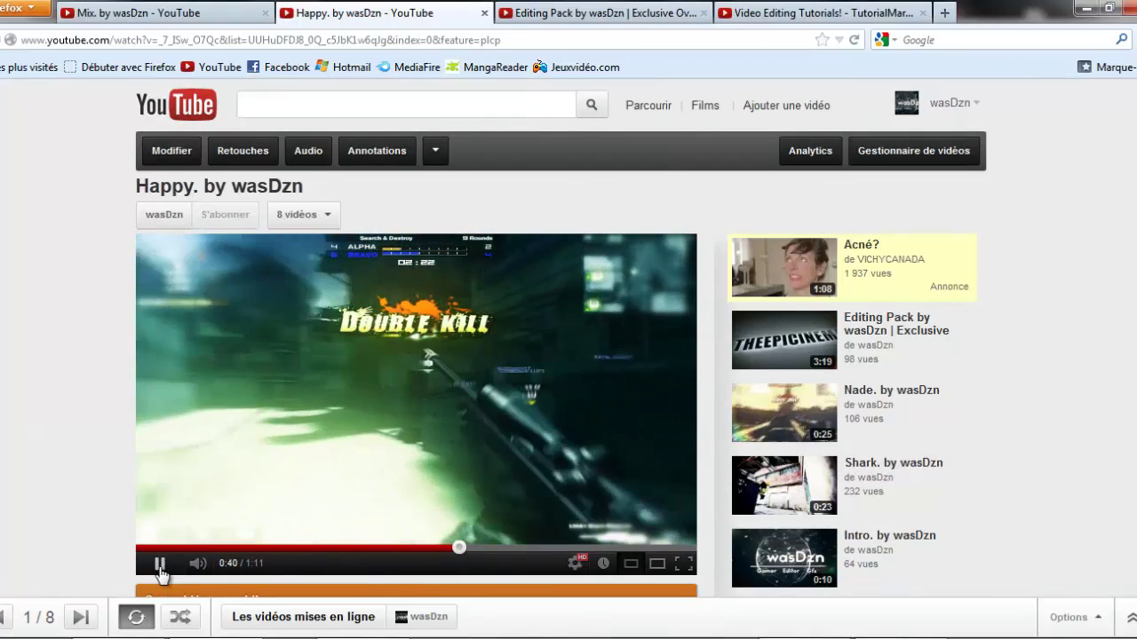
{"action": "left_click", "coordinate": [158, 566]}
Play the Happy. video's TV screen section from 0:45 to 0:54, and return to the notification overlay at 0:51
{"action": "left_click", "coordinate": [557, 547]}
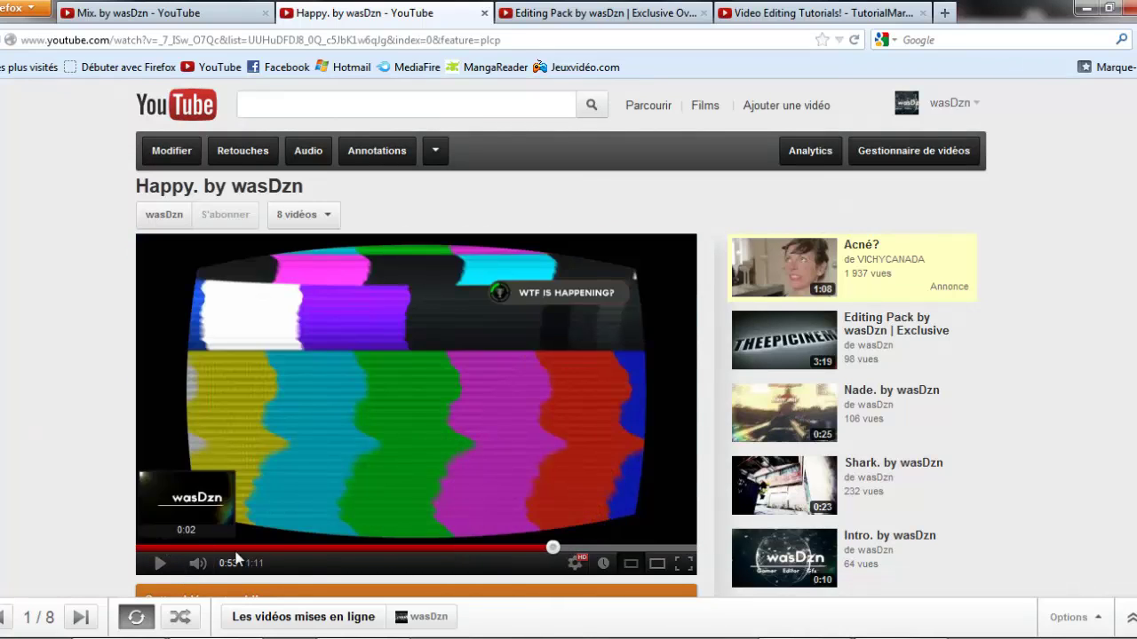
{"action": "left_click", "coordinate": [506, 547]}
{"action": "left_click", "coordinate": [486, 547]}
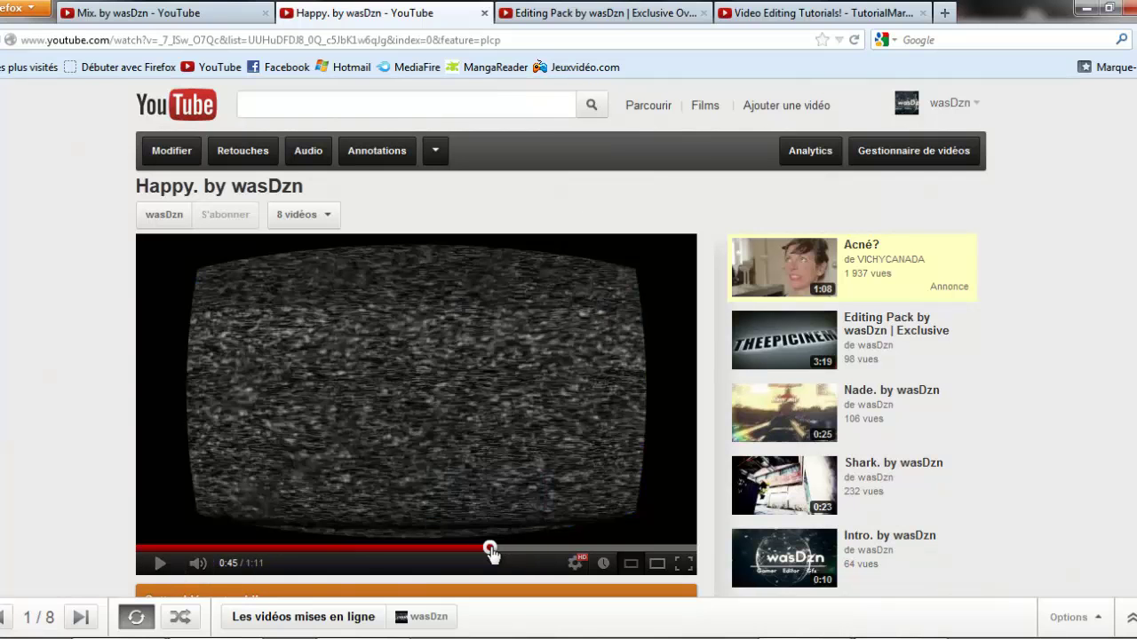
{"action": "left_click", "coordinate": [160, 564]}
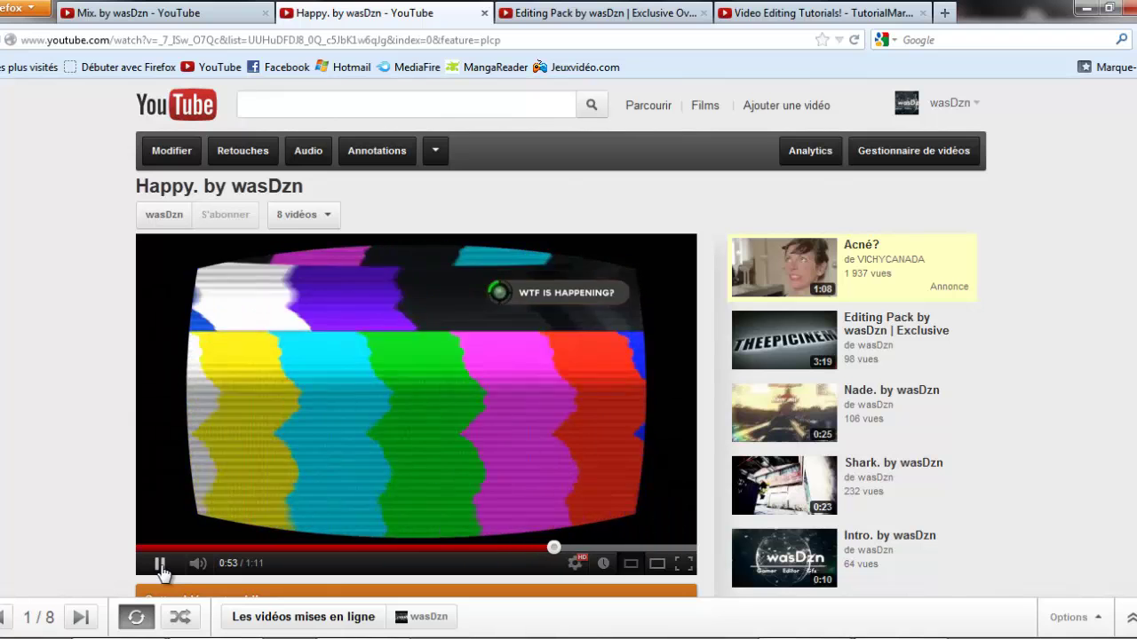
{"action": "left_click", "coordinate": [161, 566]}
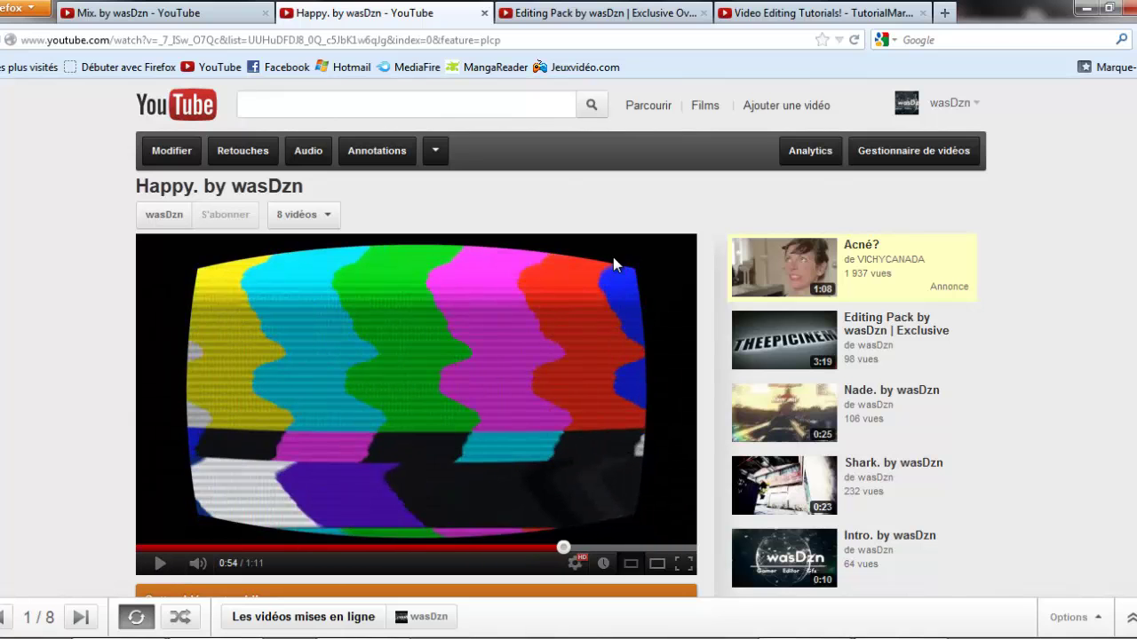
{"action": "left_click", "coordinate": [537, 547]}
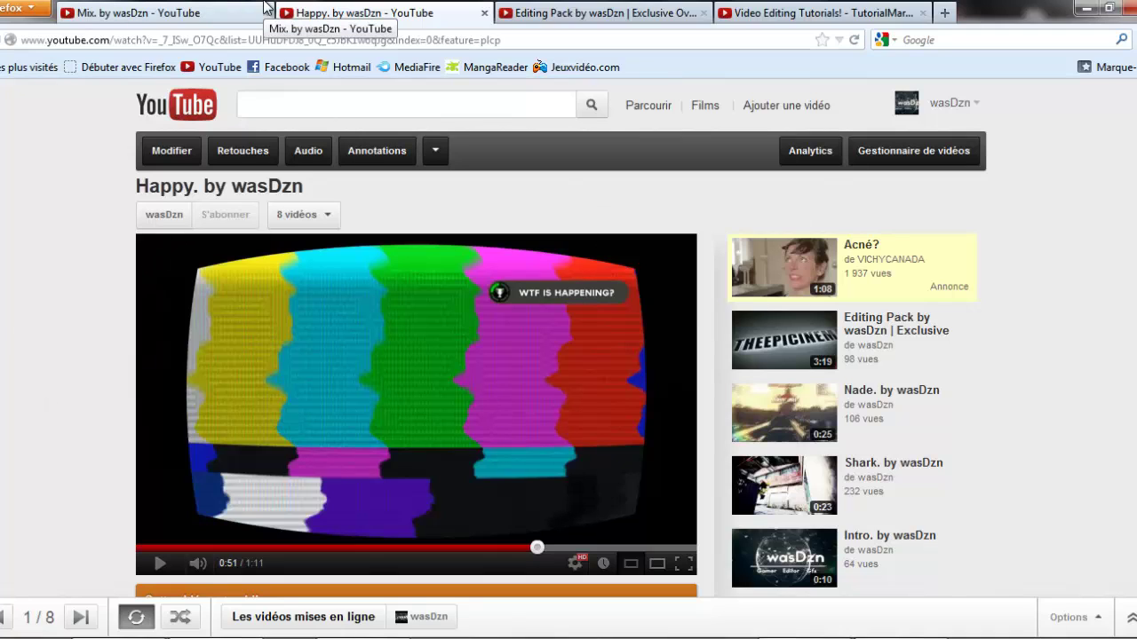
Play the ending of the Mix. by wasDzn video from 1:07 and pause it at 1:12
{"action": "left_click", "coordinate": [213, 13]}
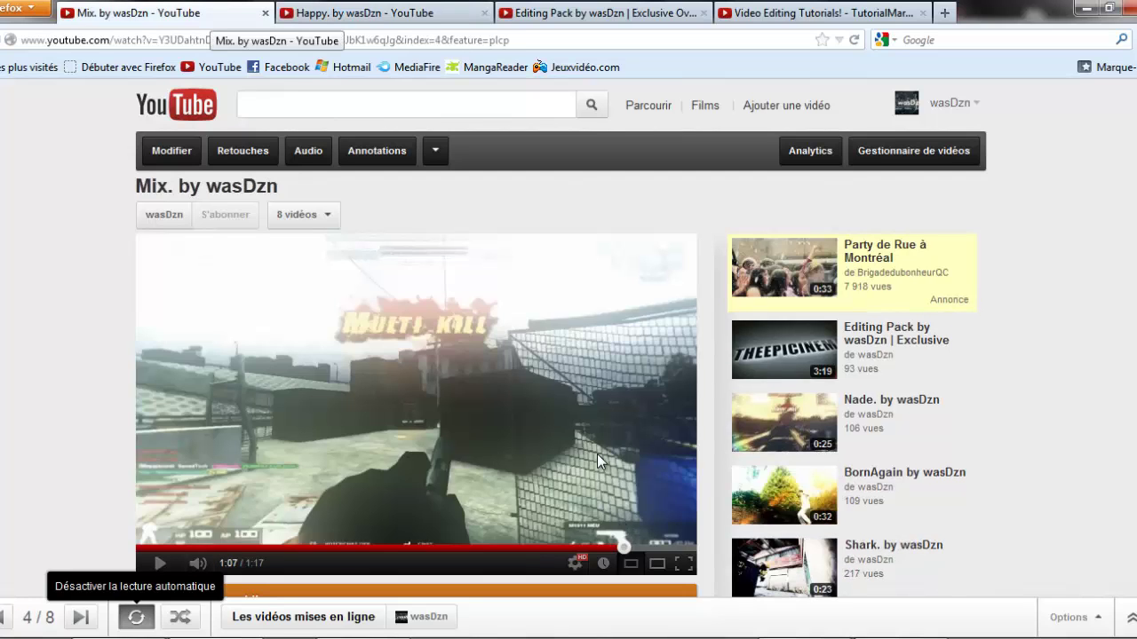
{"action": "left_click", "coordinate": [597, 454]}
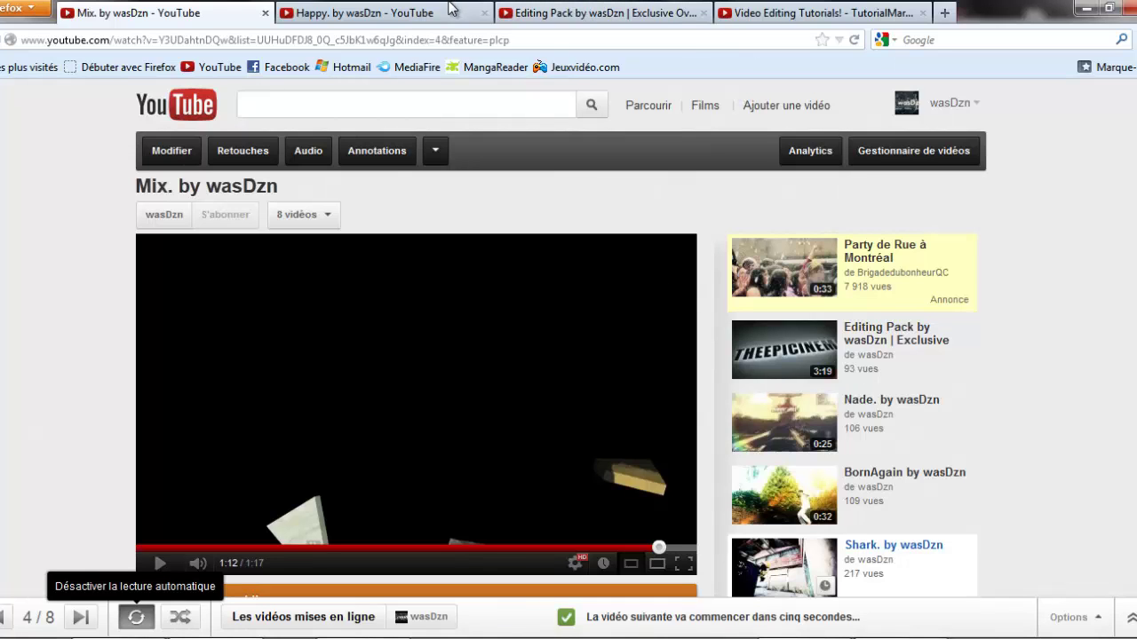
Look through the Editing Pack video's description for the overlay download links
{"action": "left_click", "coordinate": [604, 12]}
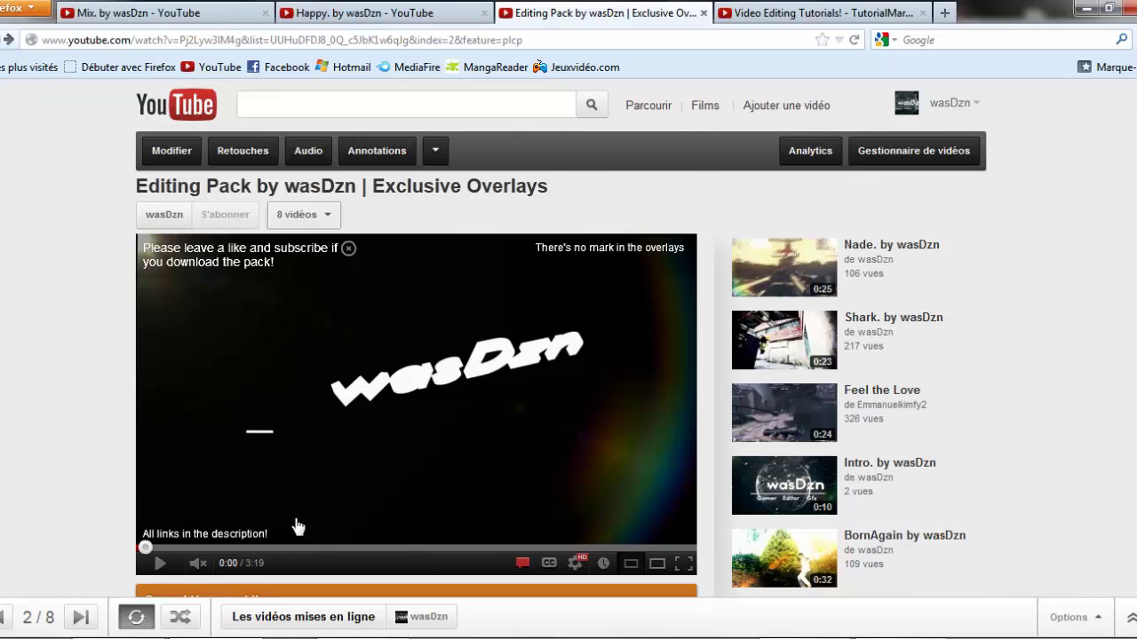
{"action": "scroll", "coordinate": [561, 376], "scroll_direction": "down", "scroll_amount": 5}
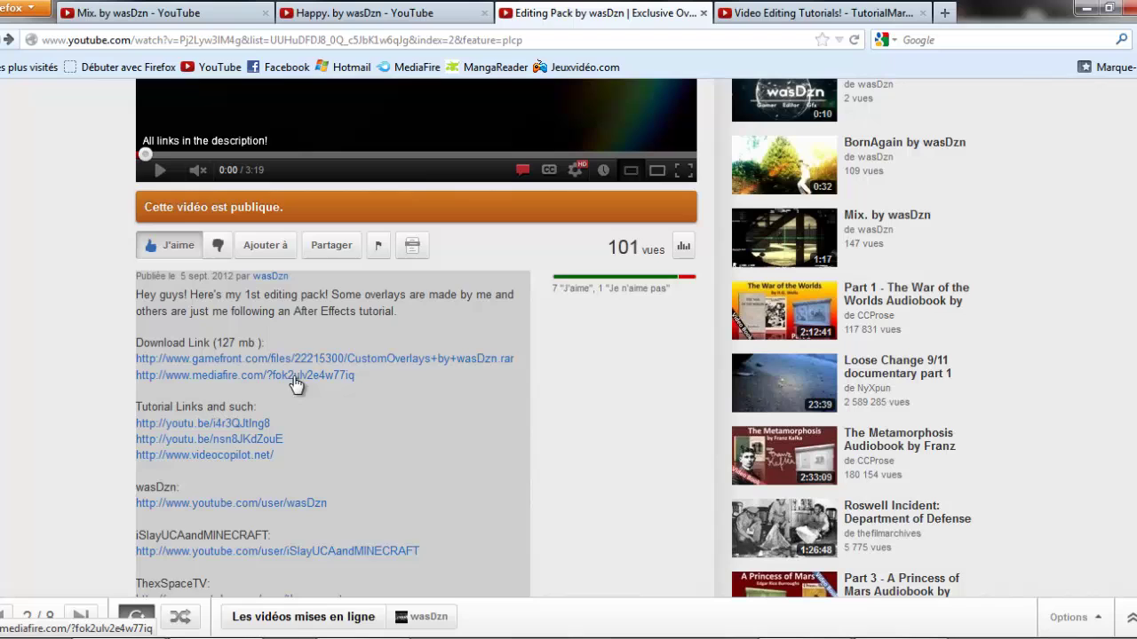
{"action": "scroll", "coordinate": [673, 417], "scroll_direction": "down", "scroll_amount": 4}
{"action": "scroll", "coordinate": [674, 418], "scroll_direction": "up", "scroll_amount": 4}
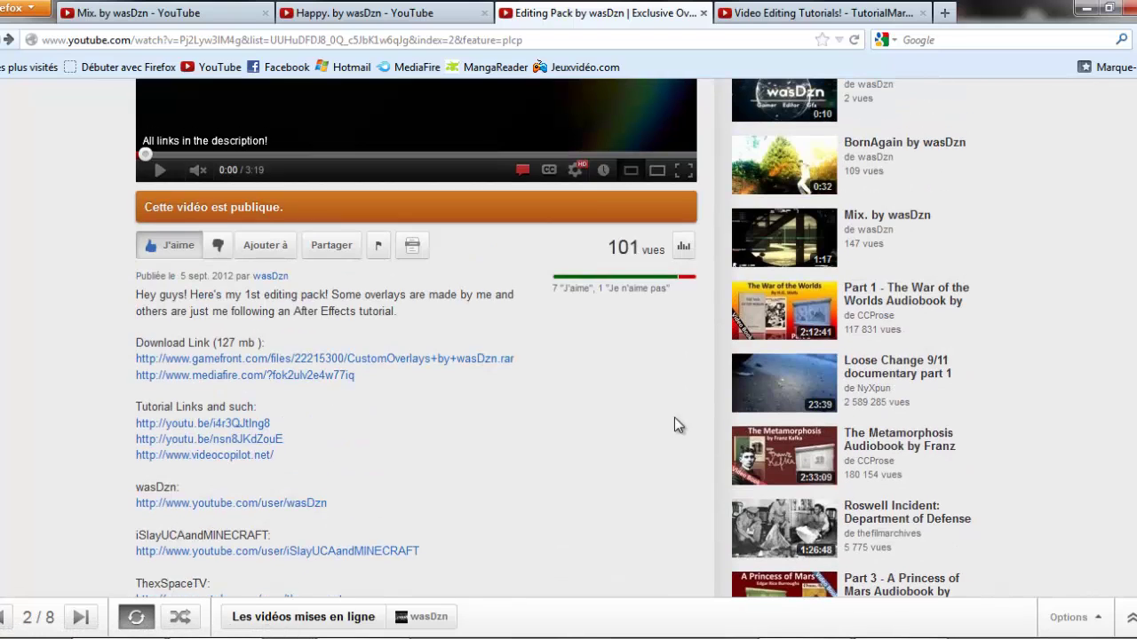
{"action": "scroll", "coordinate": [799, 482], "scroll_direction": "up", "scroll_amount": 3}
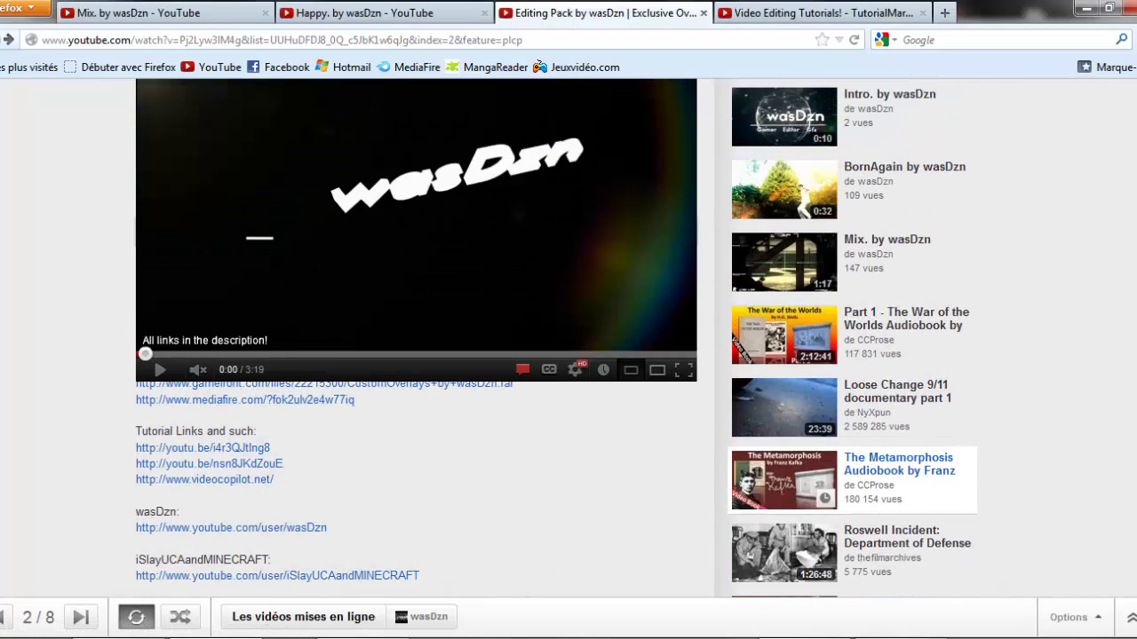
Switch to the CustomOverlays by wasDzn folder and browse through its overlay clips
{"action": "left_click", "coordinate": [883, 637]}
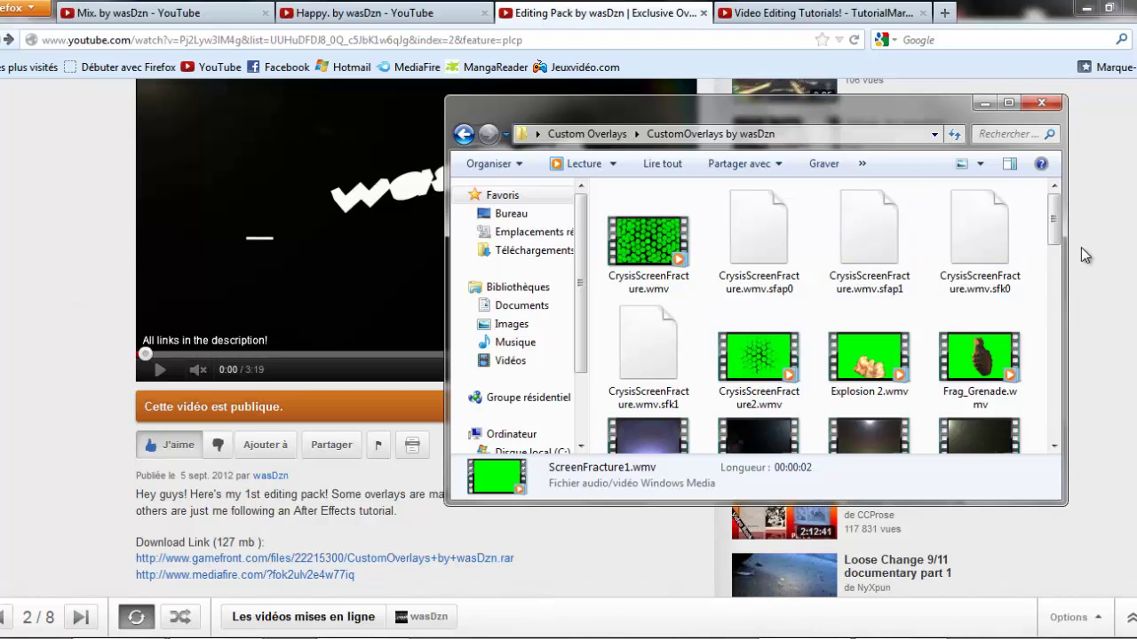
{"action": "left_click_drag", "start_coordinate": [1054, 236], "coordinate": [1054, 273]}
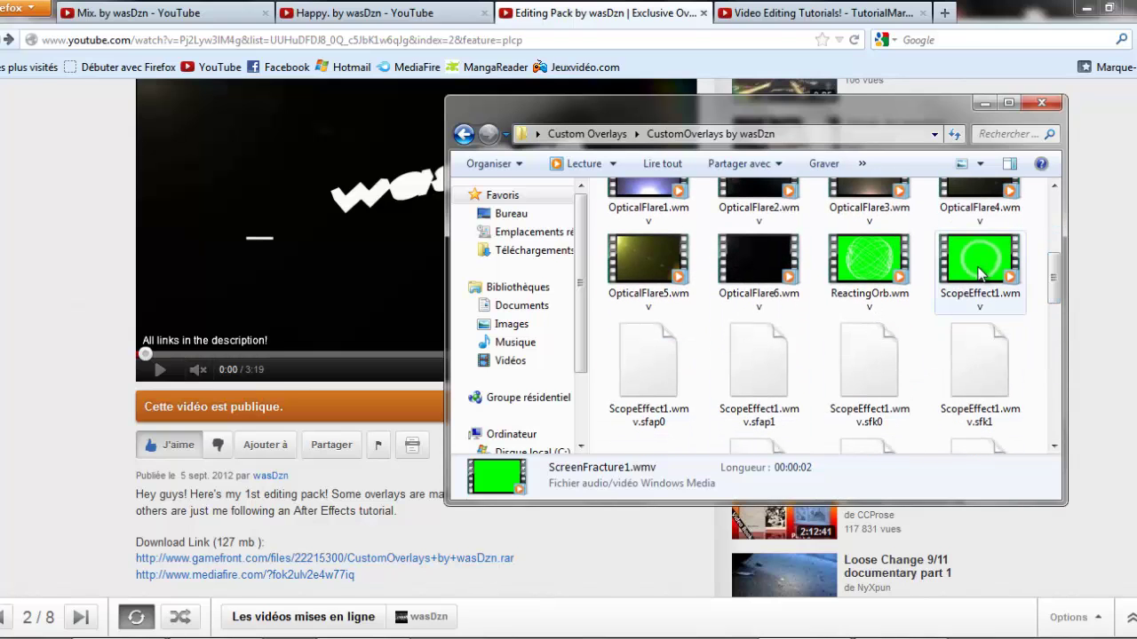
{"action": "scroll", "coordinate": [980, 274], "scroll_direction": "down", "scroll_amount": 10}
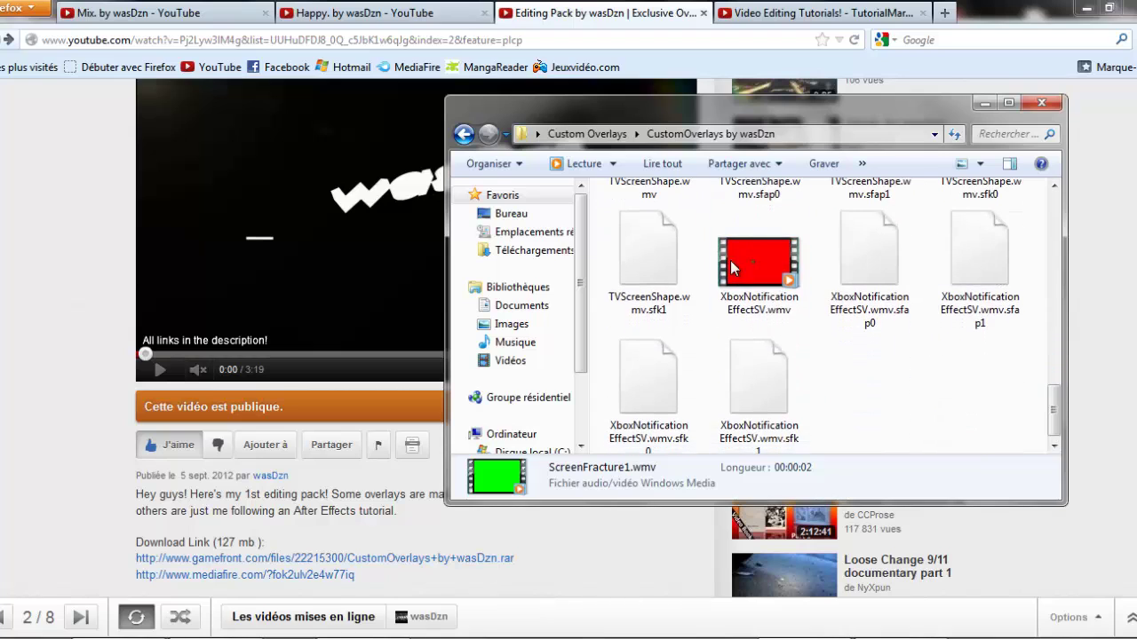
{"action": "left_click_drag", "start_coordinate": [1053, 410], "coordinate": [1053, 371]}
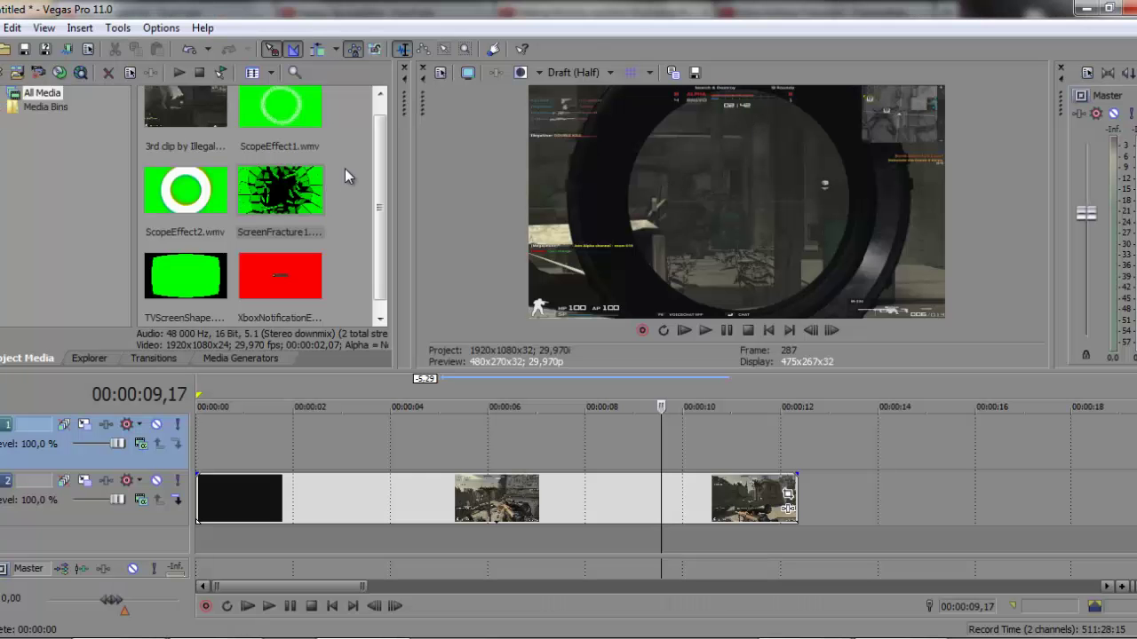
In Vegas Pro, place ScopeEffect1.wmv above the gameplay clip at about 4 seconds and delete the overlay's audio track
{"action": "left_click_drag", "start_coordinate": [381, 173], "coordinate": [392, 125]}
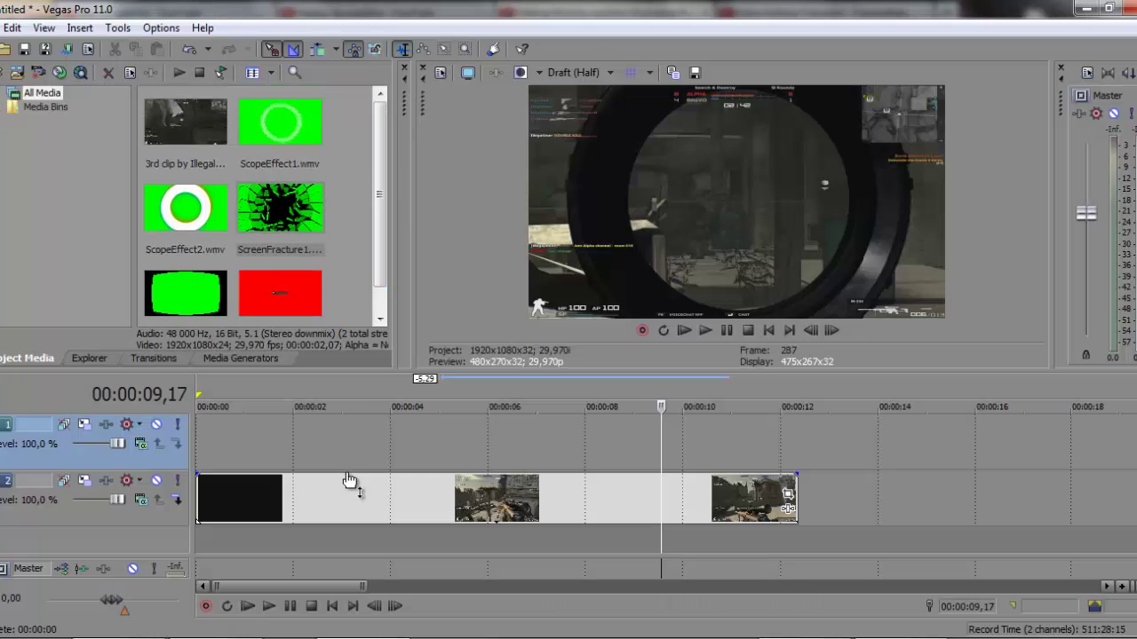
{"action": "left_click", "coordinate": [325, 500]}
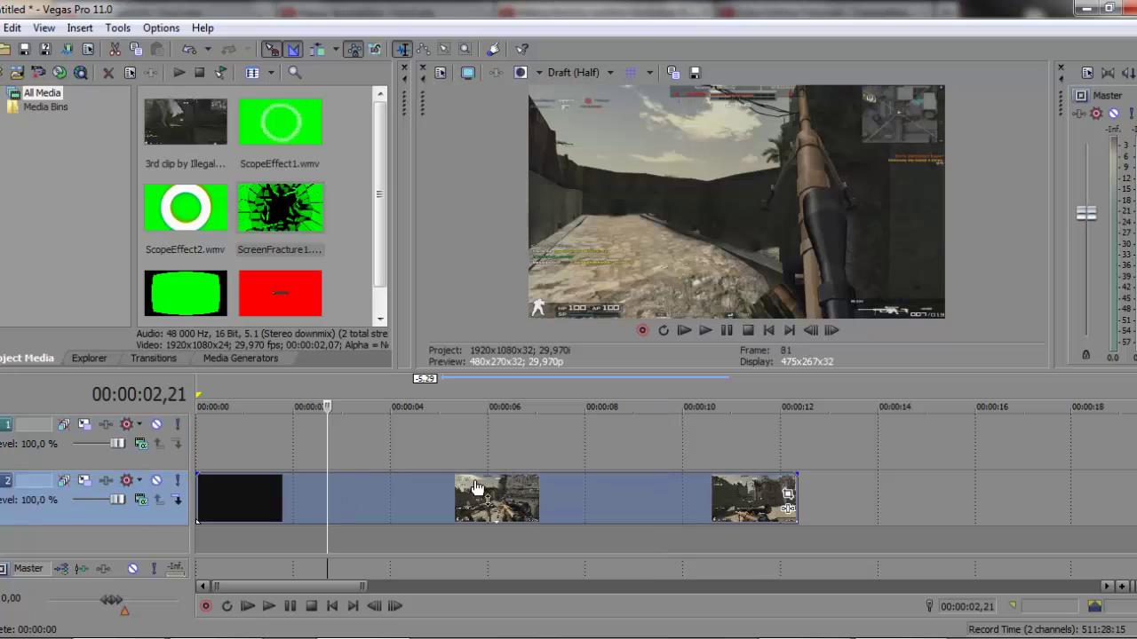
{"action": "left_click", "coordinate": [418, 407]}
{"action": "left_click_drag", "start_coordinate": [273, 148], "coordinate": [406, 457]}
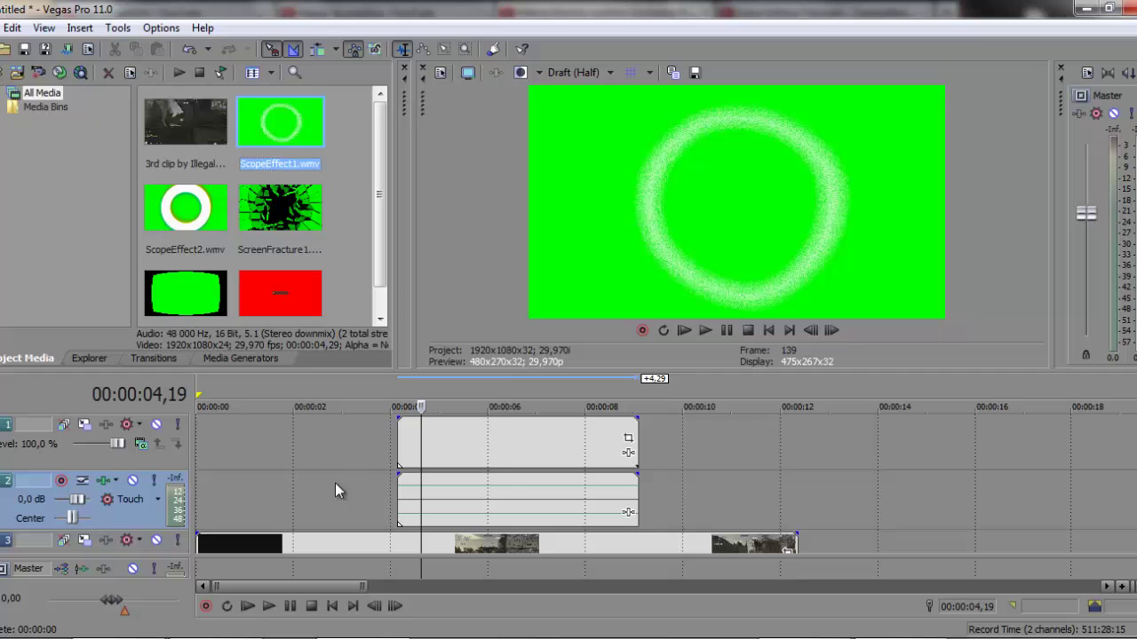
{"action": "right_click", "coordinate": [332, 481]}
{"action": "left_click", "coordinate": [422, 357]}
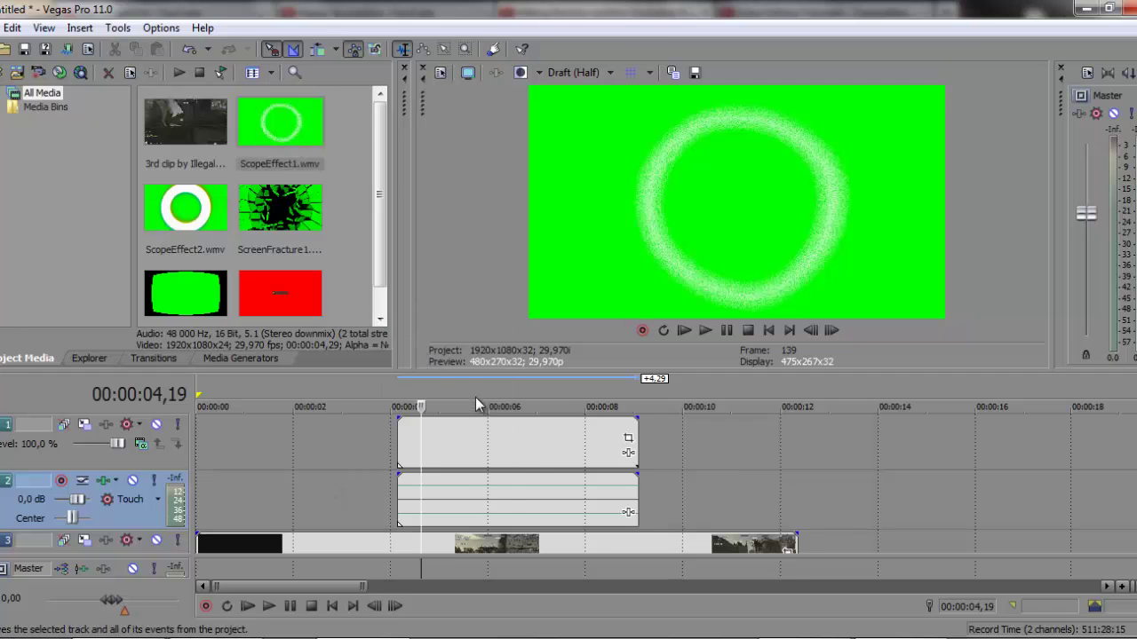
Select the scope overlay event at 00:00:05,07, then show the Video FX window and dock it enlarged beside the project media
{"action": "left_click", "coordinate": [476, 395]}
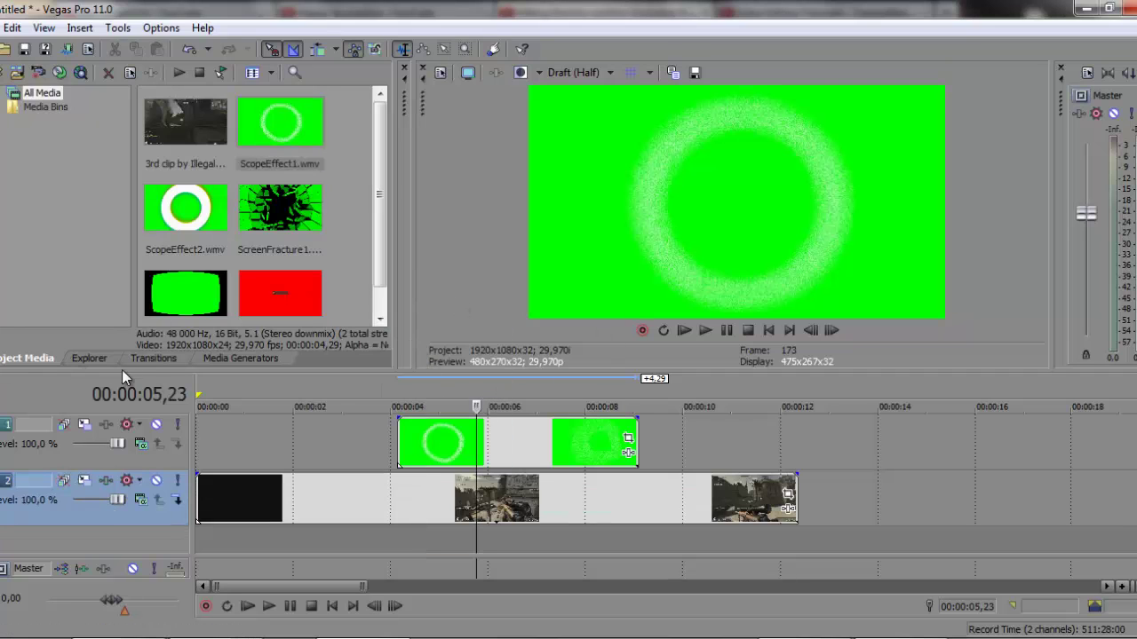
{"action": "left_click", "coordinate": [453, 447]}
{"action": "left_click", "coordinate": [12, 27]}
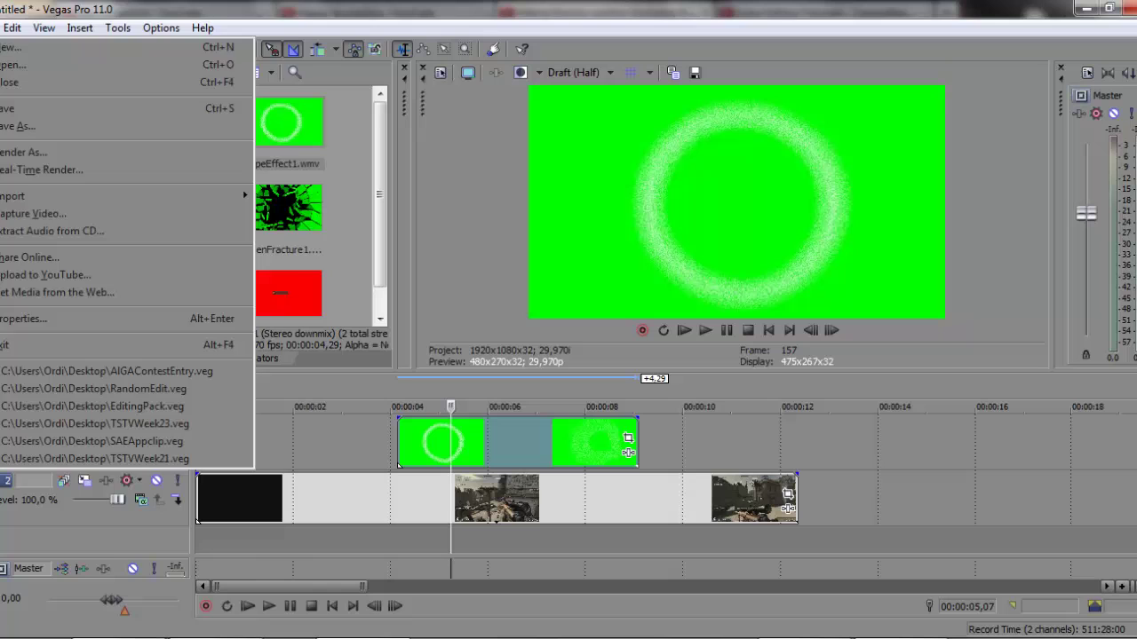
{"action": "left_click", "coordinate": [43, 28]}
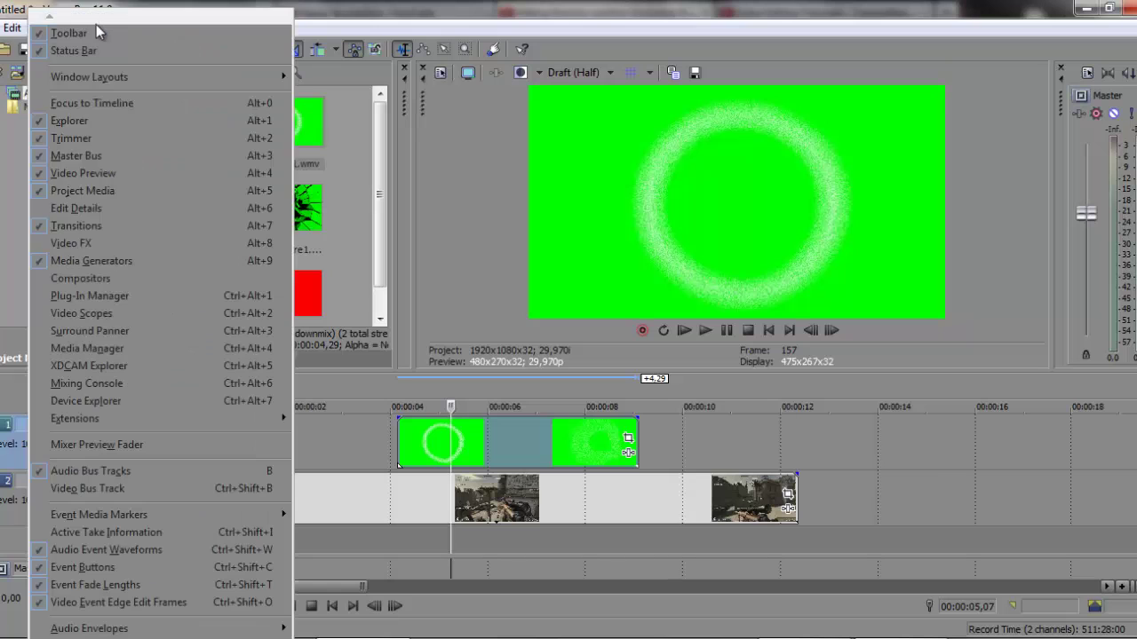
{"action": "left_click", "coordinate": [100, 245]}
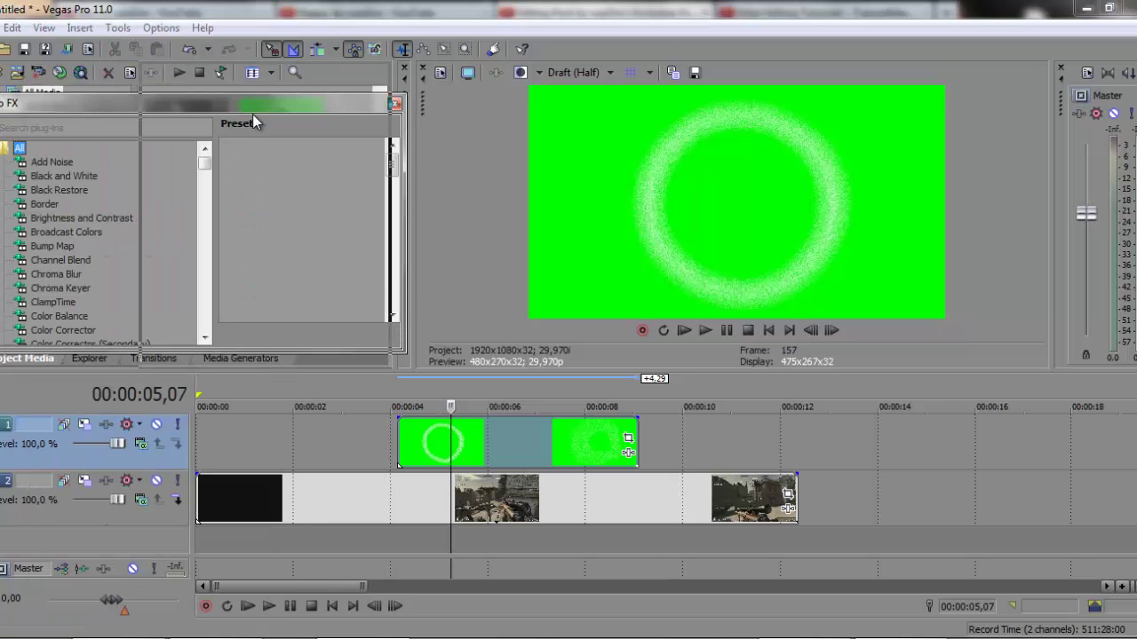
{"action": "left_click_drag", "start_coordinate": [86, 108], "coordinate": [257, 207]}
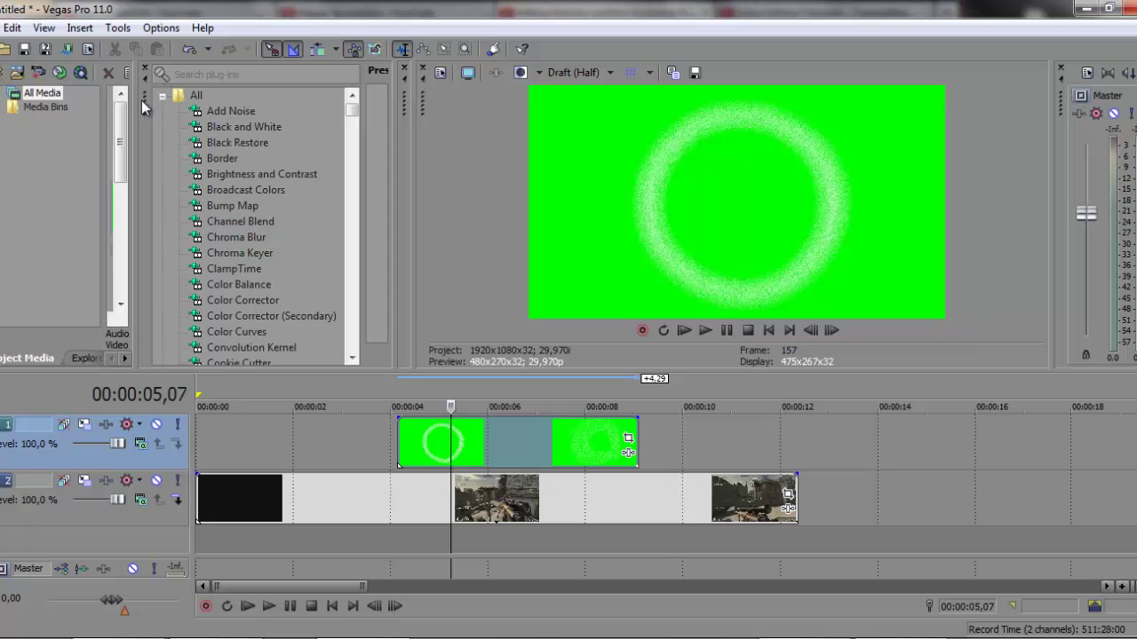
{"action": "left_click_drag", "start_coordinate": [142, 101], "coordinate": [47, 123]}
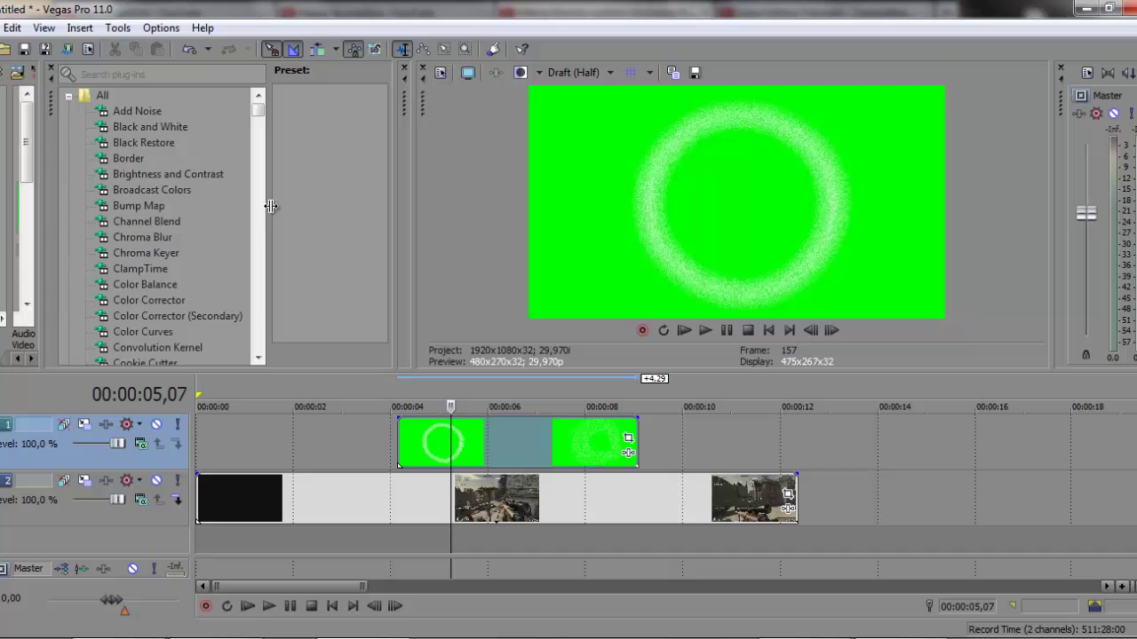
Widen the project media and effects areas, then select the Chroma Keyer effect and make room to see its presets
{"action": "left_click_drag", "start_coordinate": [270, 206], "coordinate": [423, 215]}
{"action": "left_click_drag", "start_coordinate": [82, 179], "coordinate": [152, 179]}
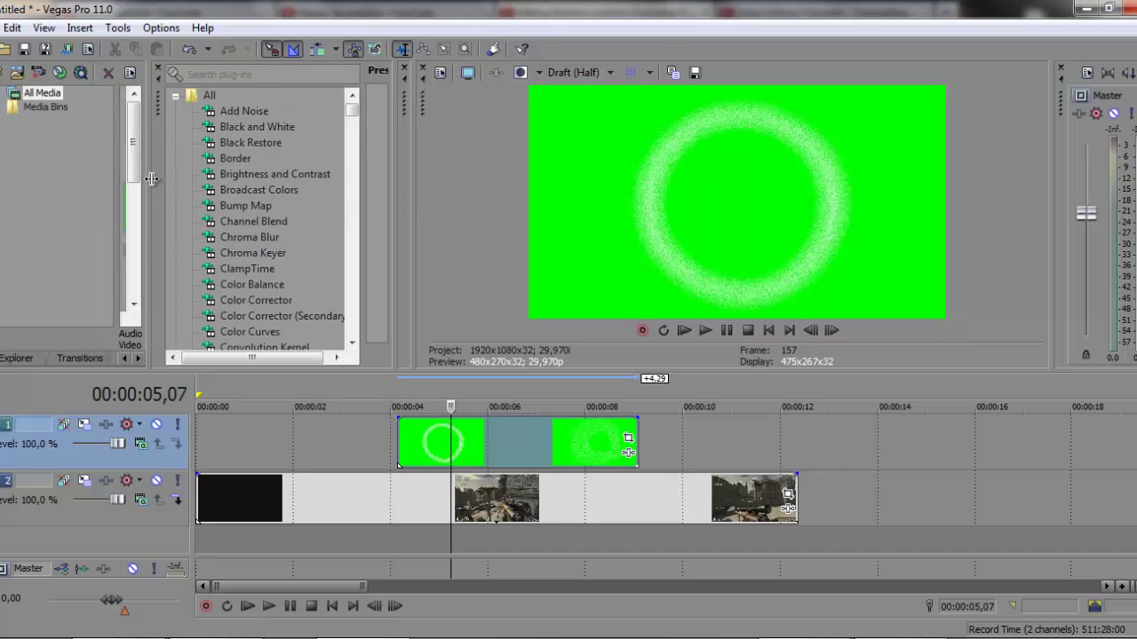
{"action": "left_click_drag", "start_coordinate": [354, 115], "coordinate": [357, 105]}
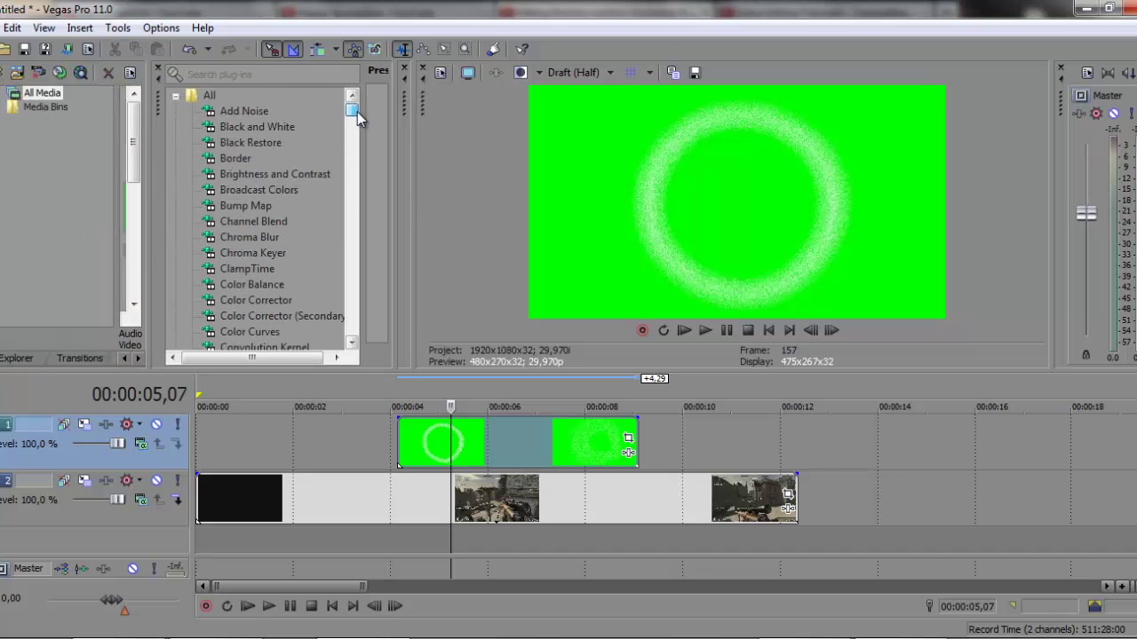
{"action": "left_click", "coordinate": [263, 254]}
{"action": "left_click_drag", "start_coordinate": [415, 190], "coordinate": [566, 191]}
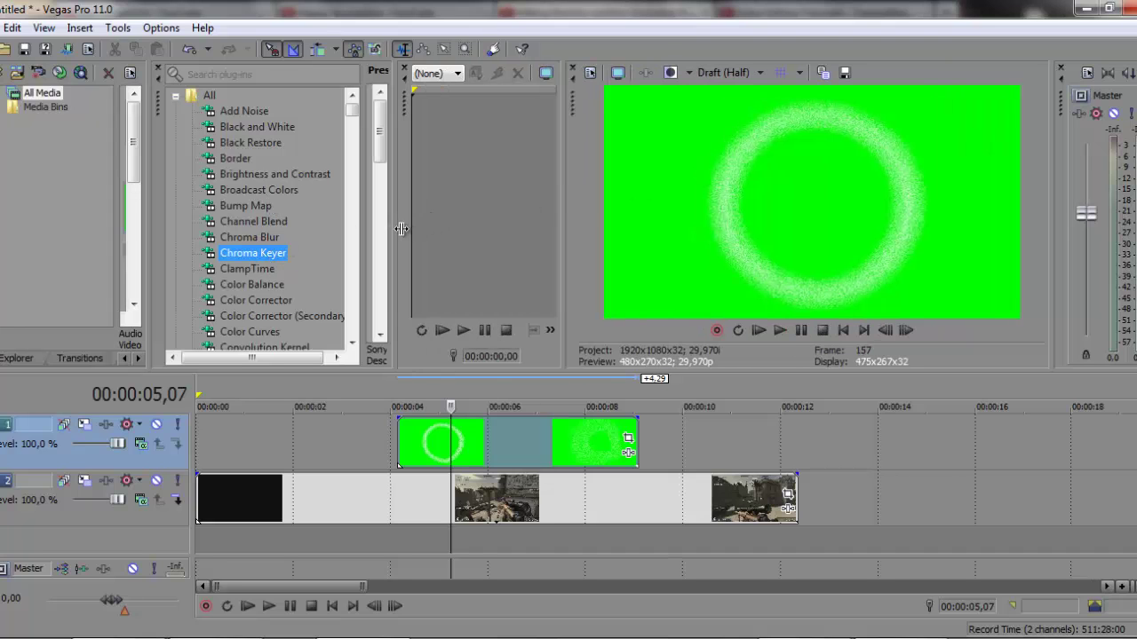
{"action": "left_click_drag", "start_coordinate": [401, 229], "coordinate": [549, 182]}
{"action": "left_click_drag", "start_coordinate": [471, 181], "coordinate": [303, 173]}
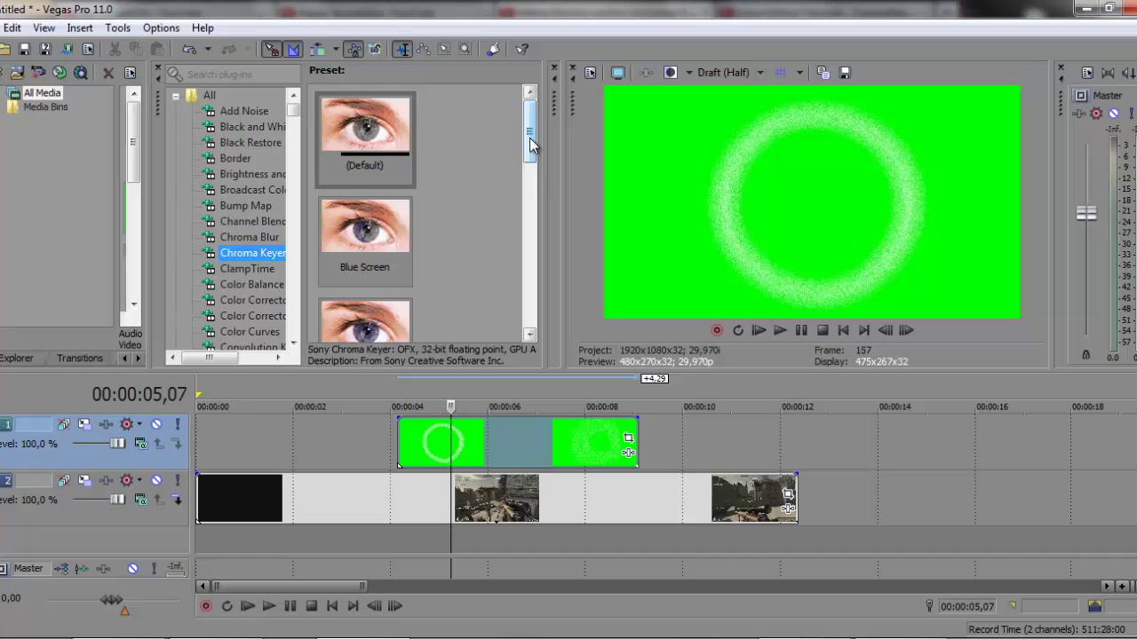
Apply the Chroma Keyer's Pure Green Screen preset to the ScopeEffect1 overlay and check the keyed ring over the gameplay at 00:00:06,10
{"action": "left_click_drag", "start_coordinate": [530, 142], "coordinate": [507, 246]}
{"action": "left_click_drag", "start_coordinate": [333, 207], "coordinate": [555, 434]}
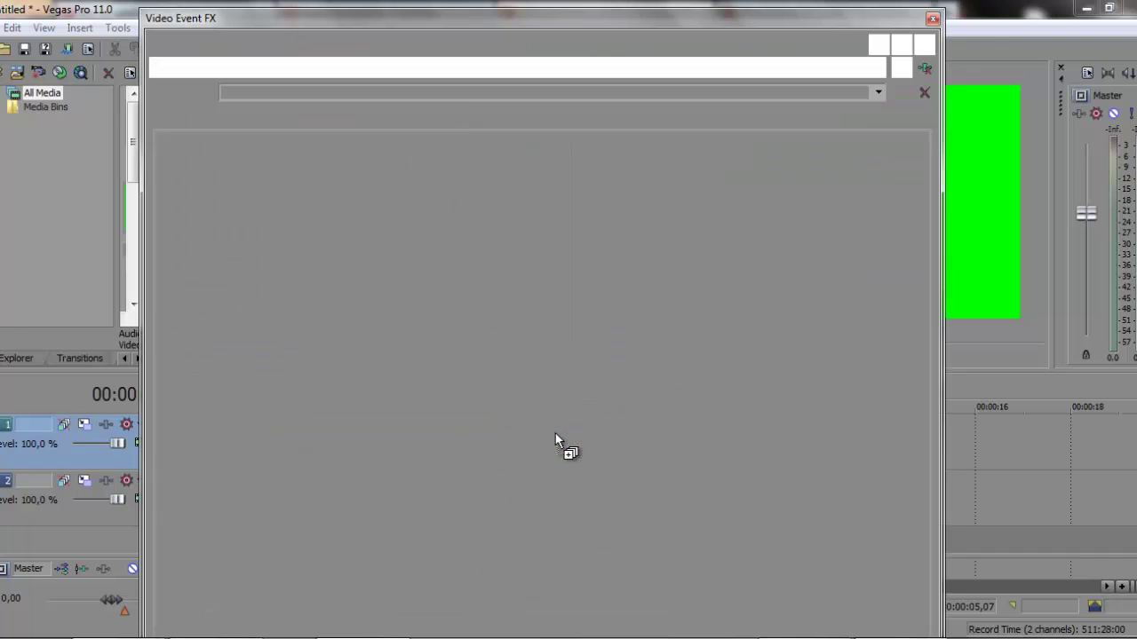
{"action": "left_click", "coordinate": [933, 18]}
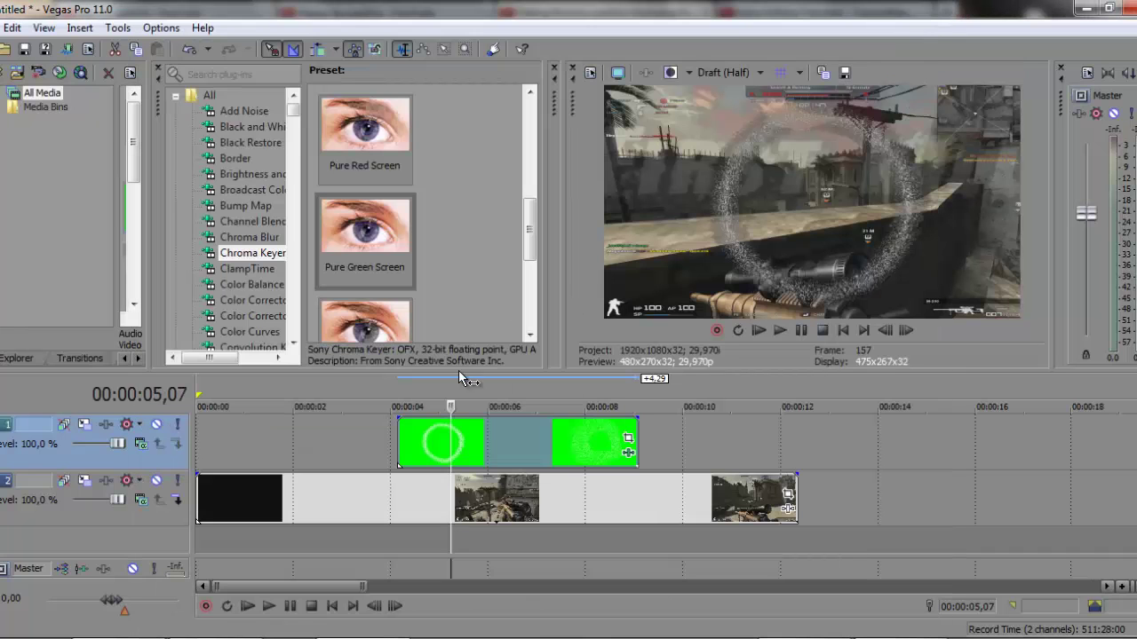
{"action": "left_click", "coordinate": [504, 457]}
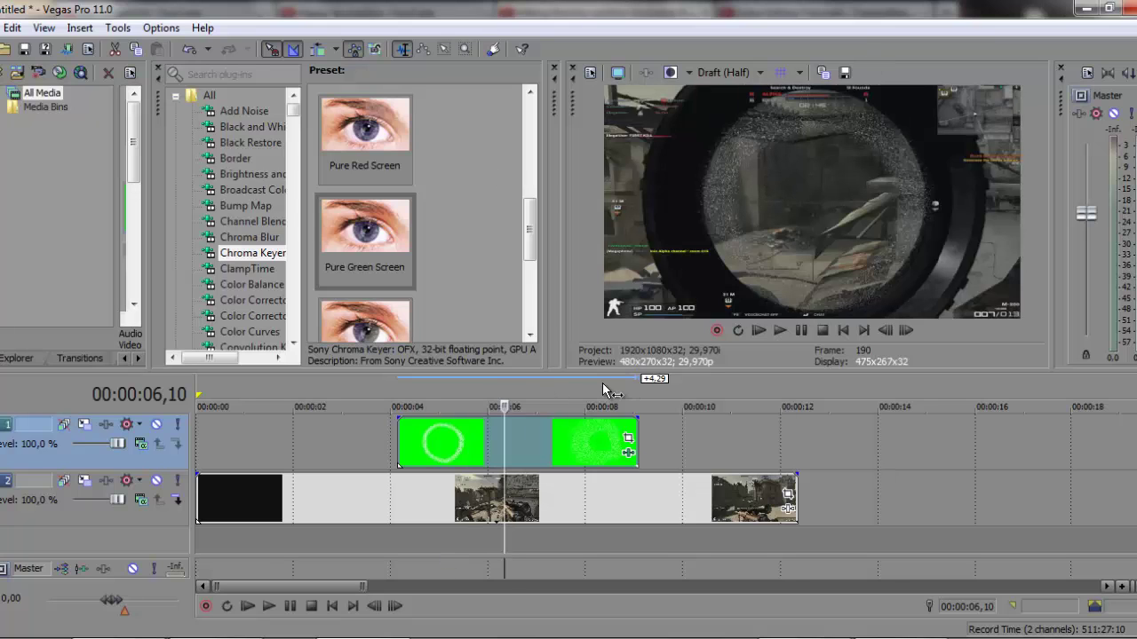
Enlarge the ScopeEffect1 overlay's Pan/Crop frame well beyond the image so the ring shrinks to a small circle at its start
{"action": "left_click", "coordinate": [626, 441]}
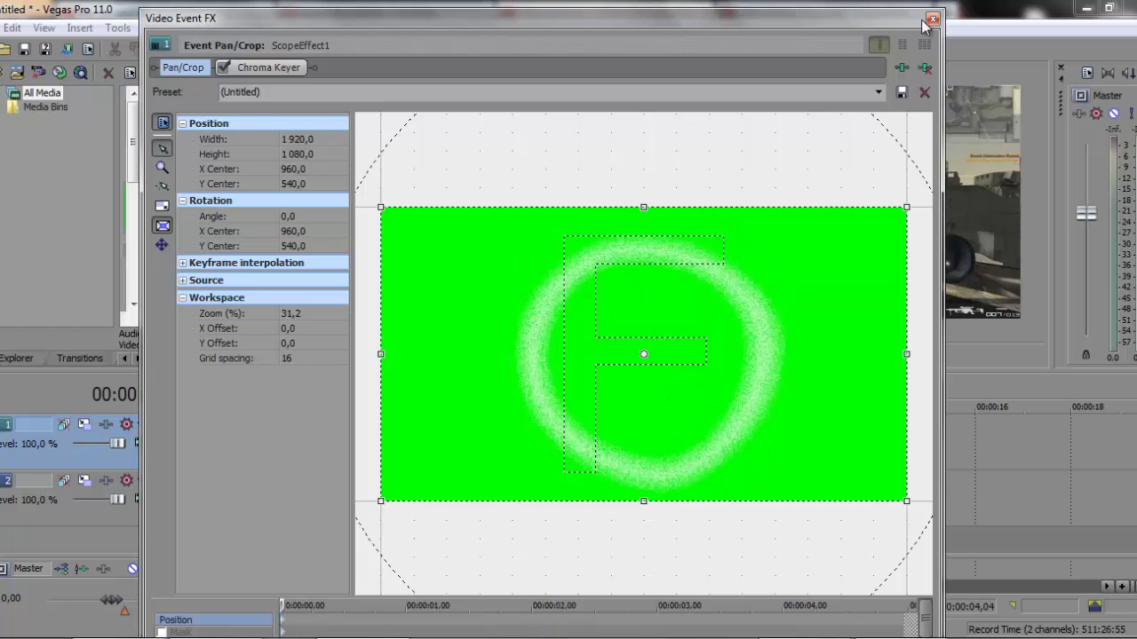
{"action": "left_click_drag", "start_coordinate": [920, 20], "coordinate": [419, 167]}
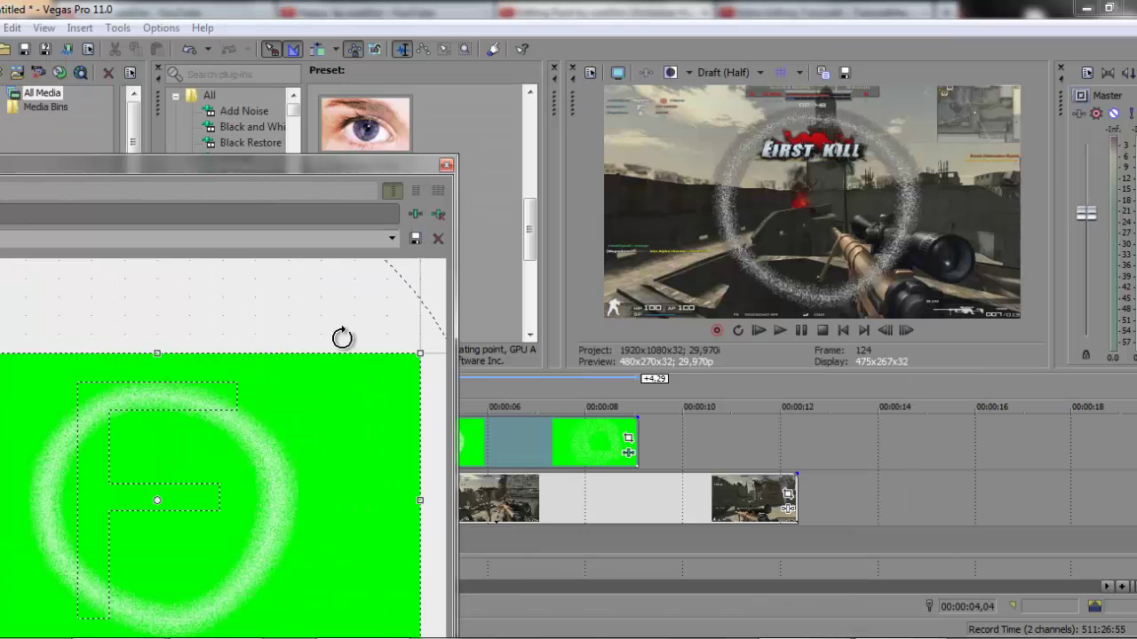
{"action": "scroll", "coordinate": [376, 310], "scroll_direction": "down", "scroll_amount": 5}
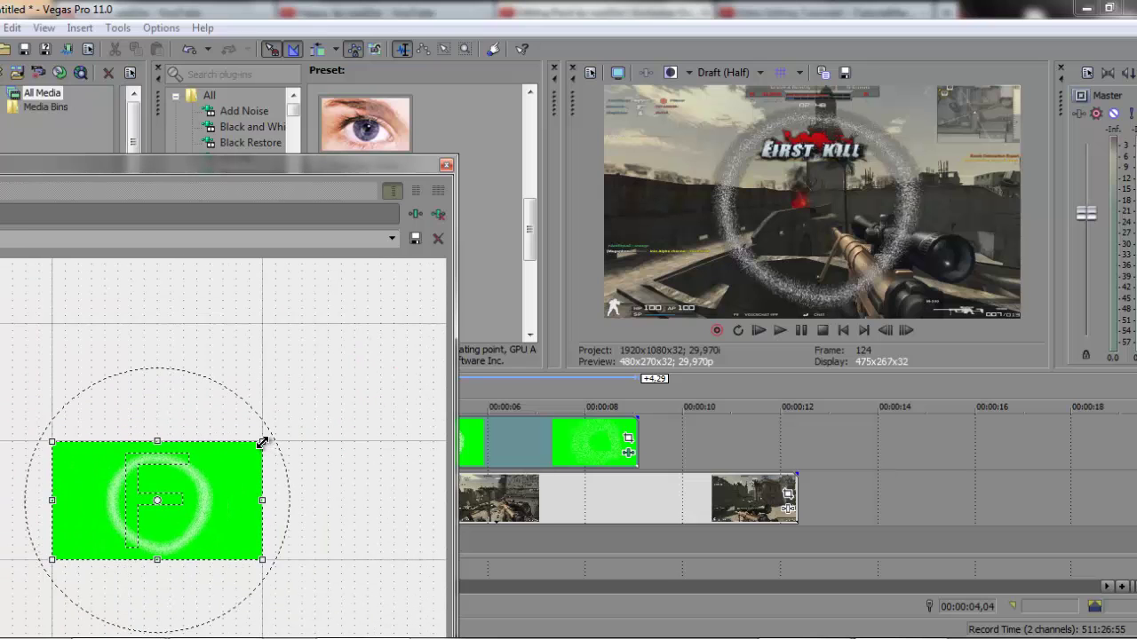
{"action": "left_click_drag", "start_coordinate": [262, 442], "coordinate": [718, 66]}
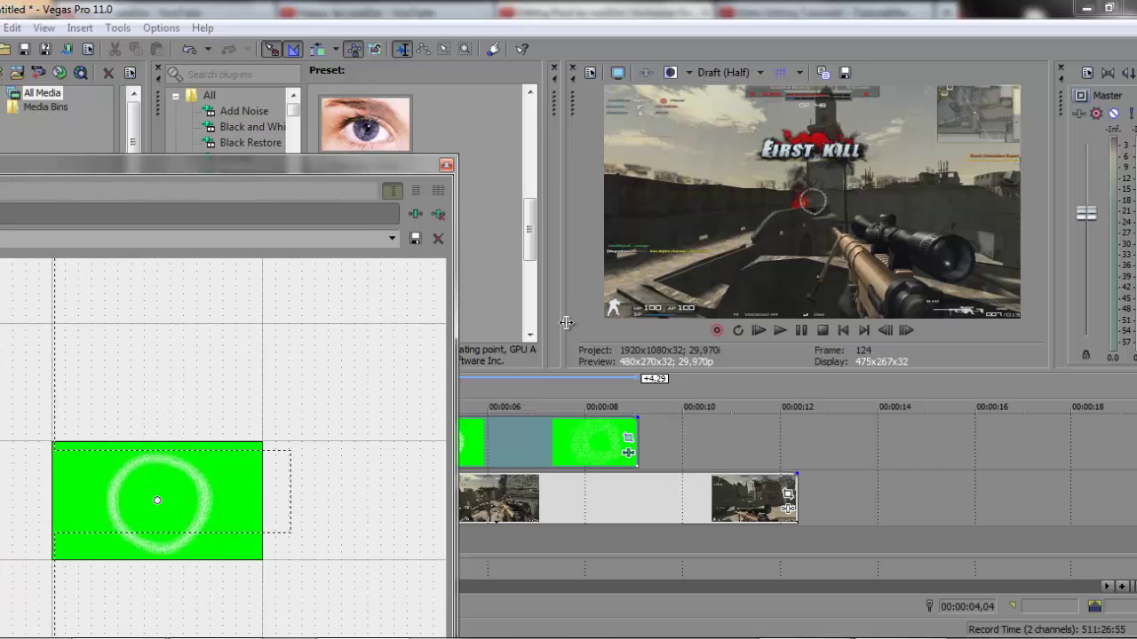
At 00:00:08,23, restore the ScopeEffect1 Pan/Crop frame and shrink it to a tiny area at the centre so the ring zooms in
{"action": "left_click", "coordinate": [631, 391]}
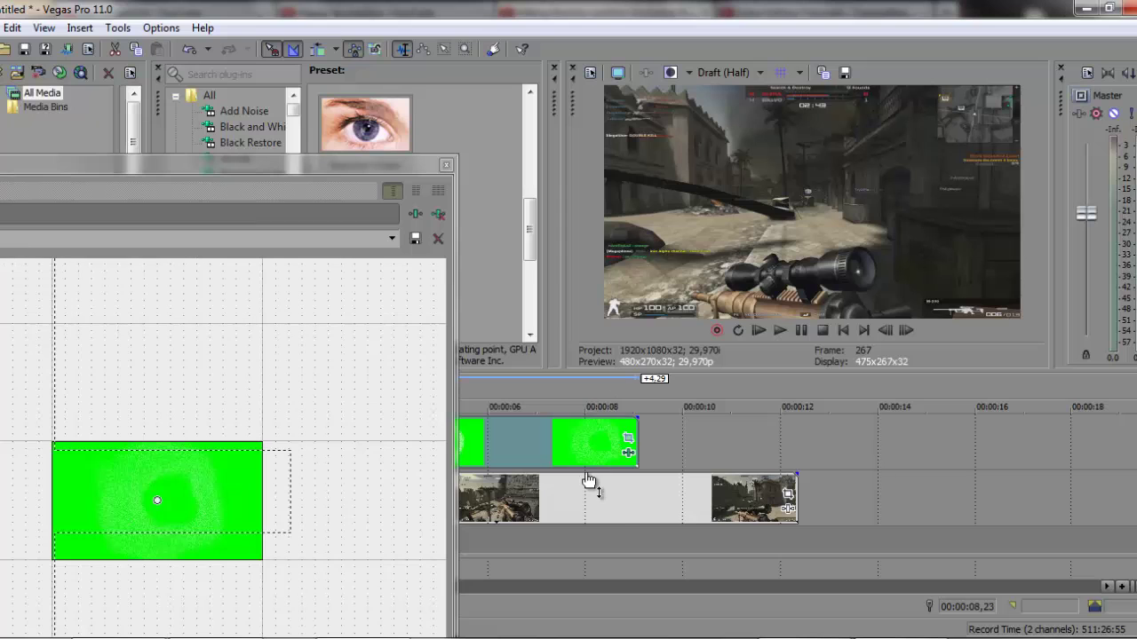
{"action": "right_click", "coordinate": [274, 389]}
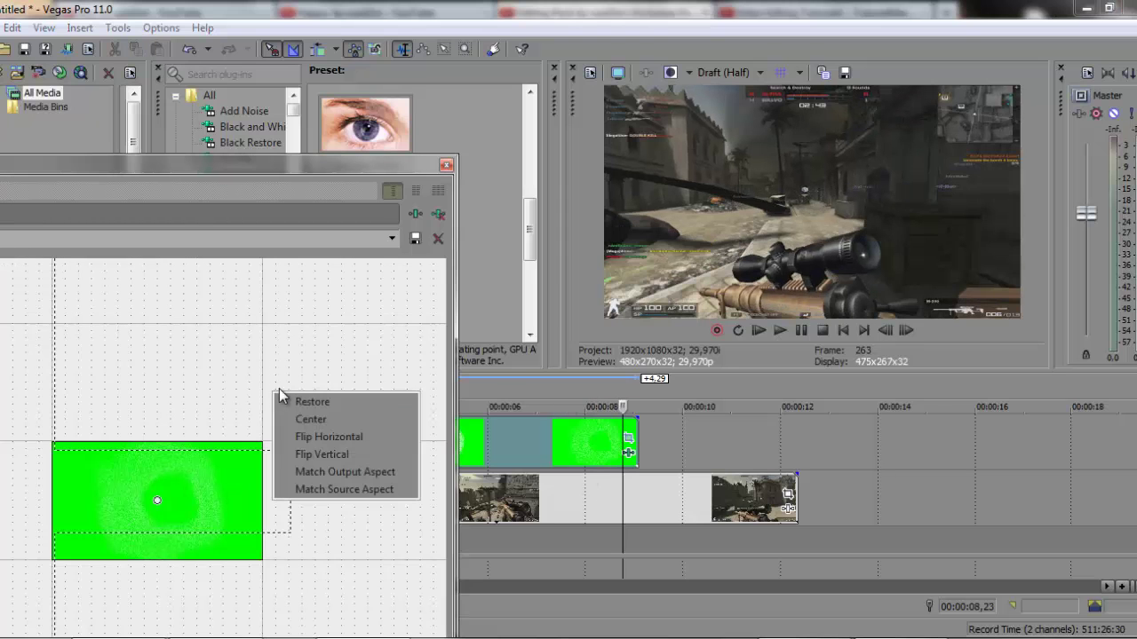
{"action": "left_click", "coordinate": [286, 400]}
{"action": "left_click_drag", "start_coordinate": [267, 440], "coordinate": [160, 500]}
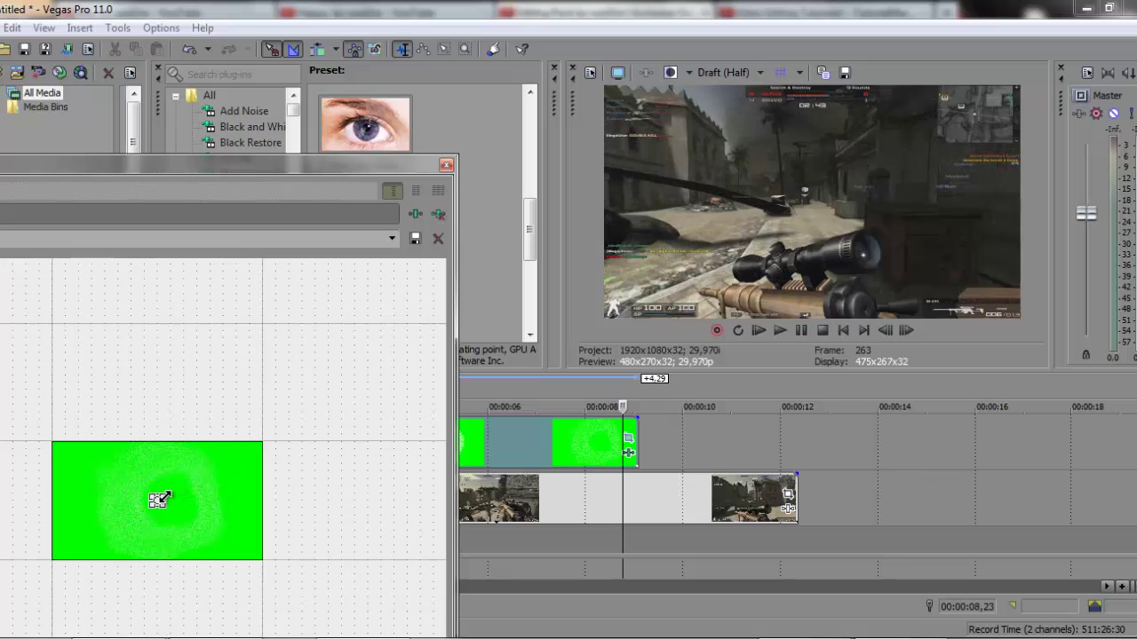
{"action": "left_click", "coordinate": [447, 166]}
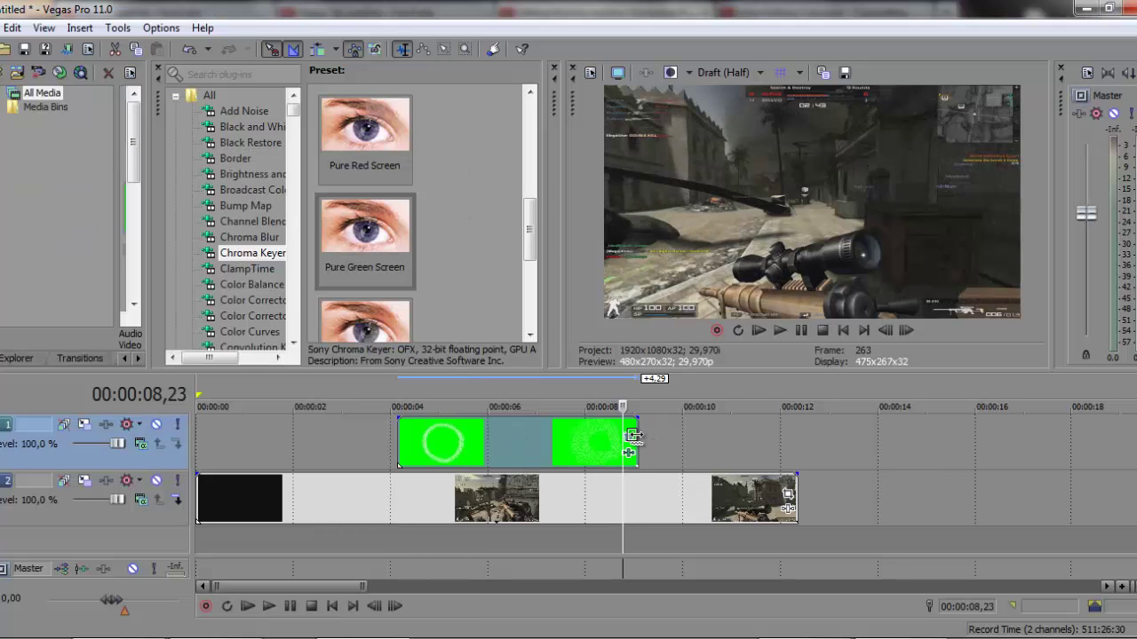
Trim the end of the ScopeEffect1 overlay to about 5.7 seconds and play the clip from 00:00:04,00
{"action": "left_click_drag", "start_coordinate": [632, 435], "coordinate": [471, 431]}
{"action": "left_click", "coordinate": [391, 386]}
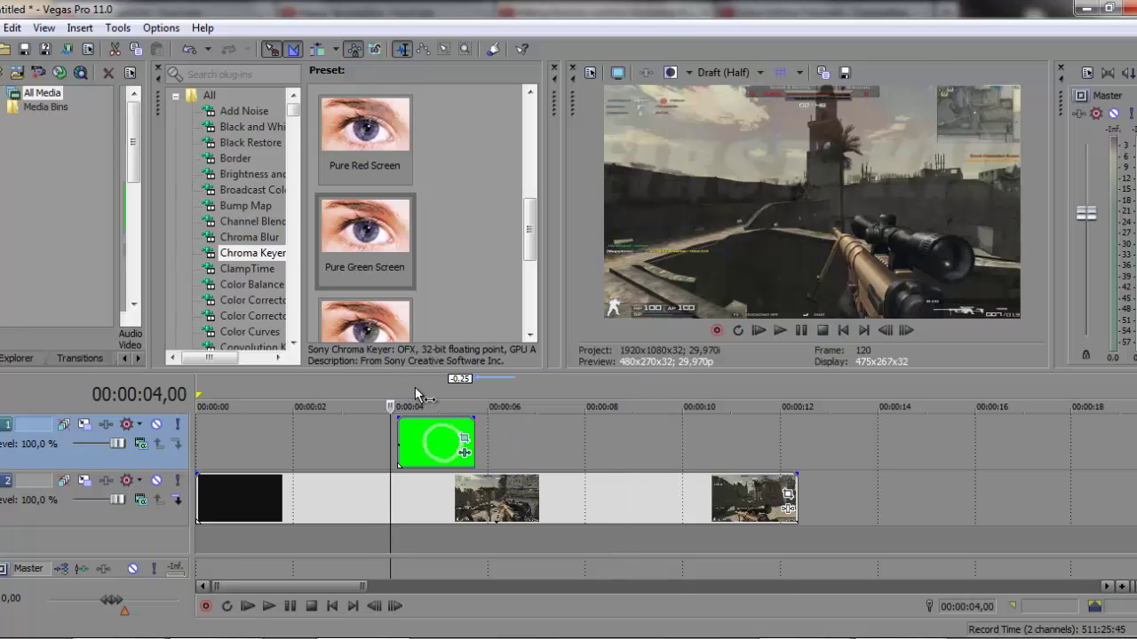
{"action": "key", "text": "space"}
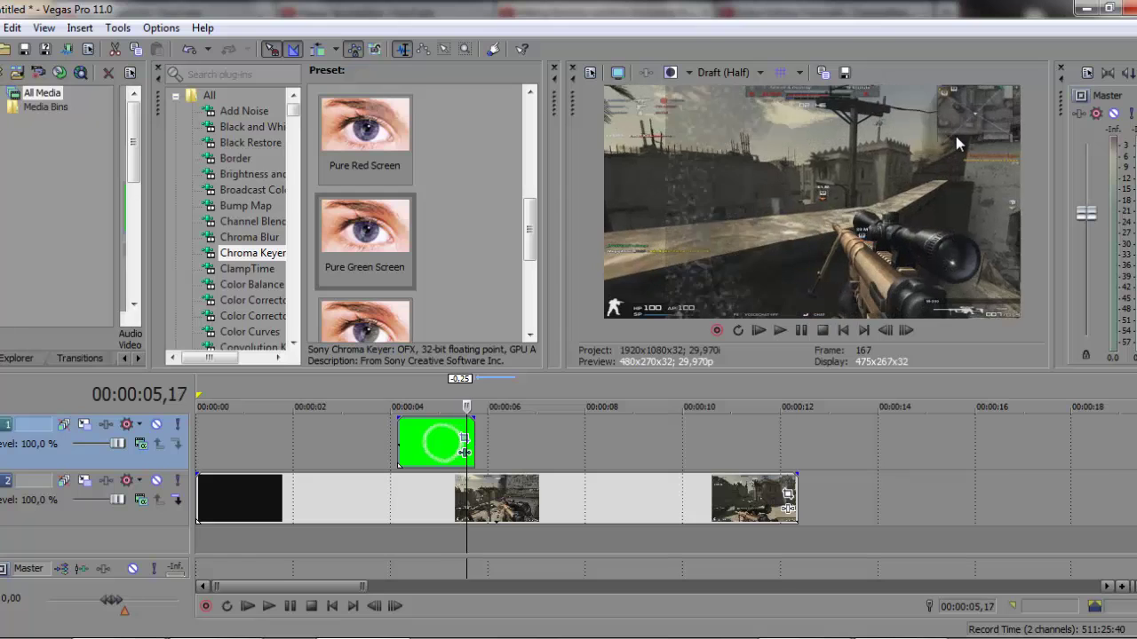
Review the ScopeEffect1 overlay's zoom around 00:00:05,16 and briefly view its Pan/Crop settings
{"action": "key", "text": "Left"}
{"action": "key", "text": "Left"}
{"action": "key", "text": "Left"}
{"action": "key", "text": "Left"}
{"action": "key", "text": "Left"}
{"action": "key", "text": "Left"}
{"action": "key", "text": "Left"}
{"action": "key", "text": "Left"}
{"action": "key", "text": "Left"}
{"action": "key", "text": "Left"}
{"action": "key", "text": "Left"}
{"action": "key", "text": "Left"}
{"action": "key", "text": "Left"}
{"action": "key", "text": "Left"}
{"action": "key", "text": "Left"}
{"action": "key", "text": "Left"}
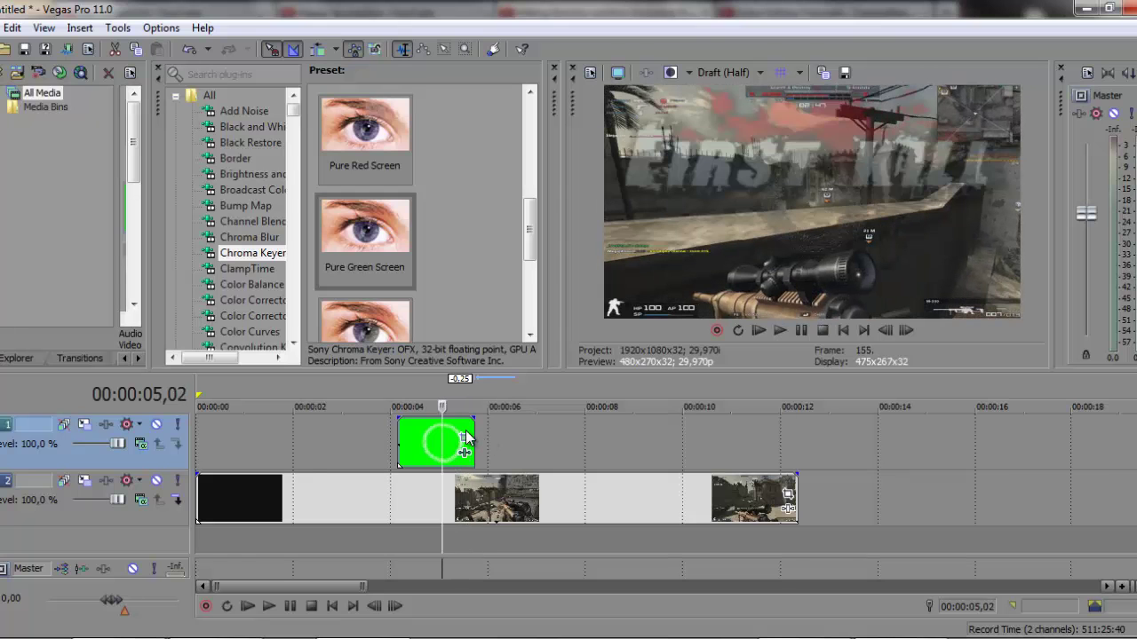
{"action": "left_click", "coordinate": [464, 439]}
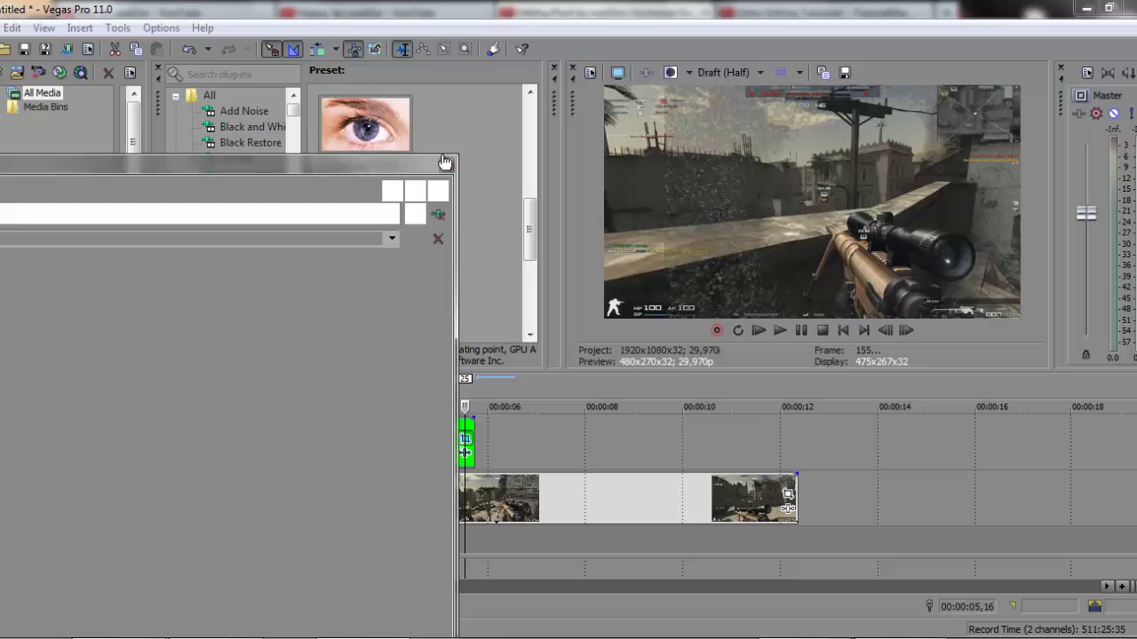
{"action": "left_click", "coordinate": [445, 164]}
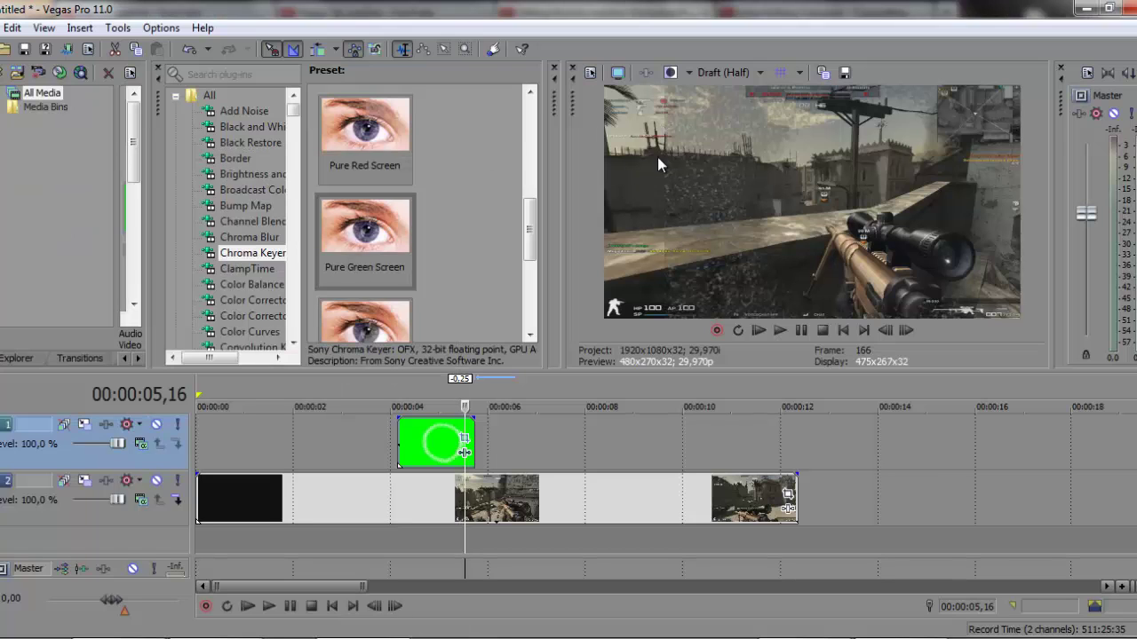
Replace the ScopeEffect1 overlay with ScopeEffect2.wmv starting at 00:00:04,25 above the gameplay clip, and delete the new overlay's audio track
{"action": "left_click", "coordinate": [432, 450]}
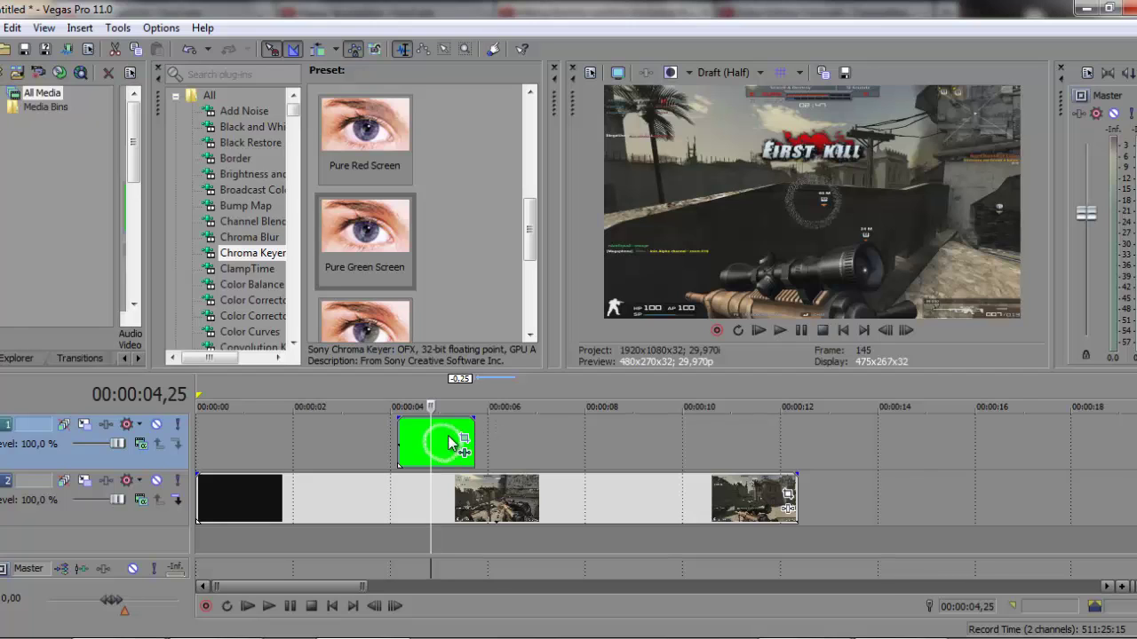
{"action": "key", "text": "Delete"}
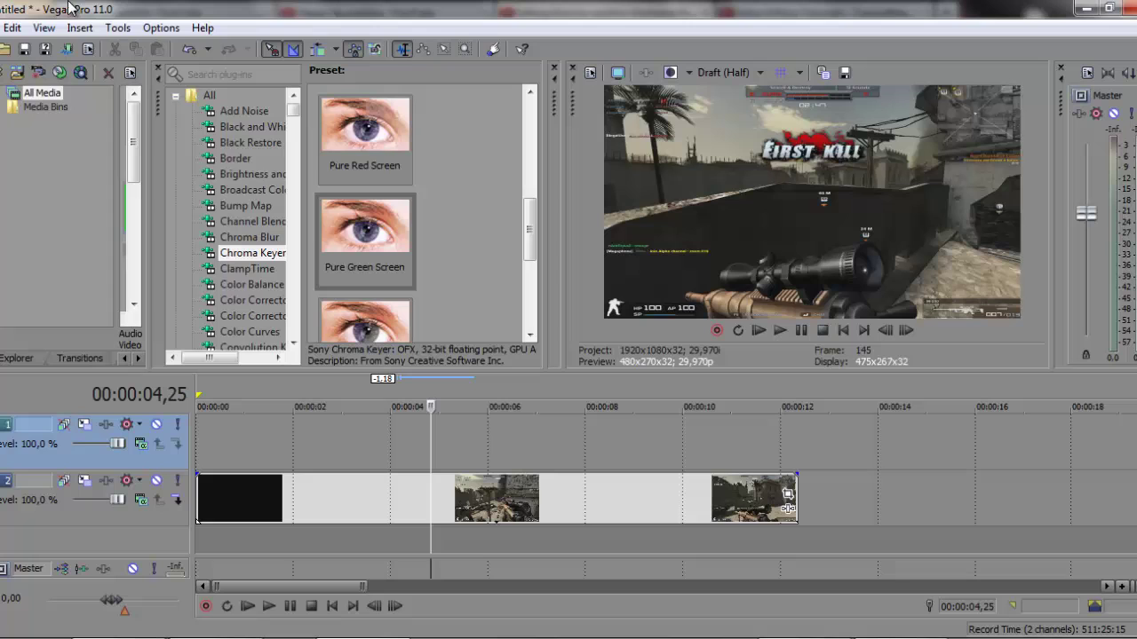
{"action": "left_click_drag", "start_coordinate": [144, 119], "coordinate": [236, 142]}
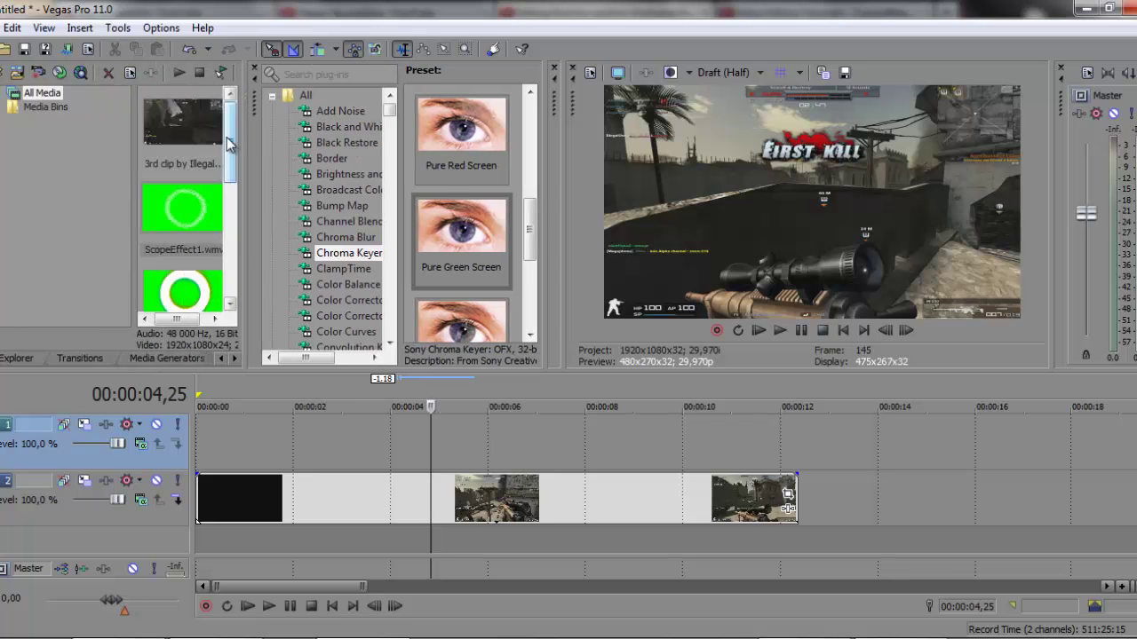
{"action": "scroll", "coordinate": [230, 144], "scroll_direction": "down", "scroll_amount": 2}
{"action": "left_click_drag", "start_coordinate": [182, 236], "coordinate": [427, 494]}
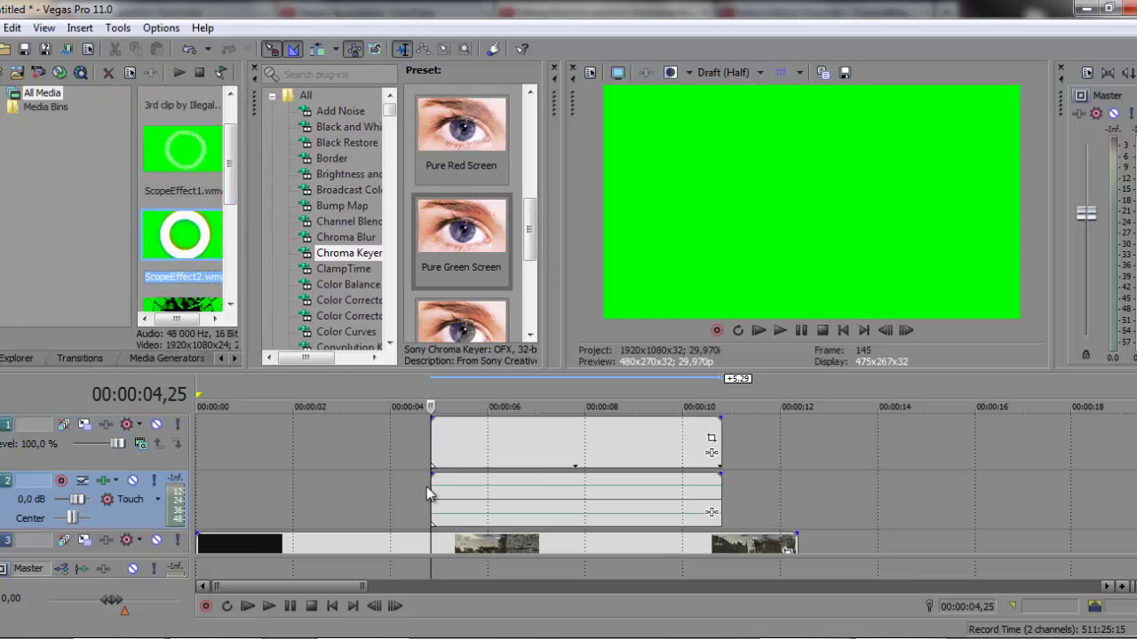
{"action": "right_click", "coordinate": [370, 503]}
{"action": "left_click", "coordinate": [464, 378]}
Apply the Chroma Keyer's Pure Green Screen preset to the ScopeEffect2 overlay and check the keyed rings at 00:00:07,06
{"action": "left_click_drag", "start_coordinate": [478, 236], "coordinate": [511, 231]}
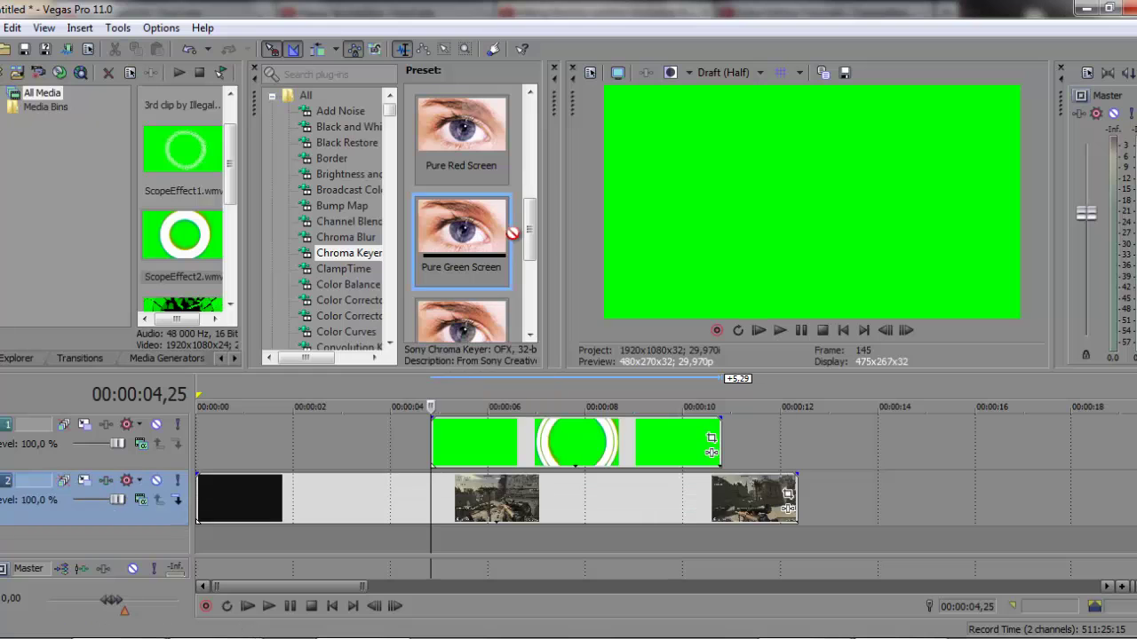
{"action": "left_click_drag", "start_coordinate": [532, 435], "coordinate": [532, 435]}
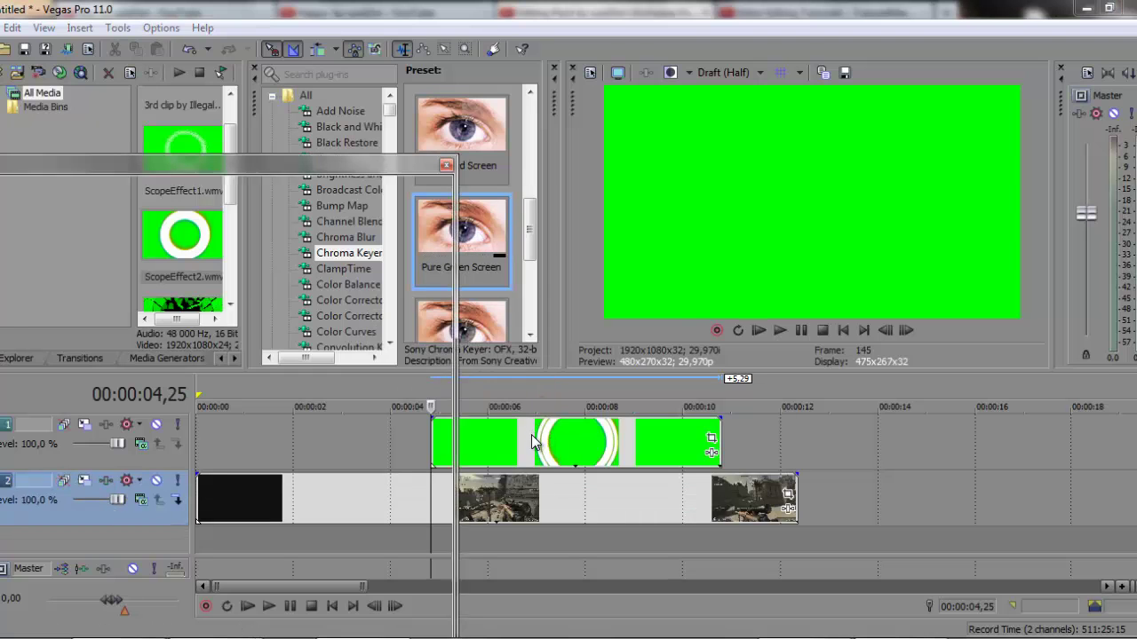
{"action": "left_click", "coordinate": [448, 168]}
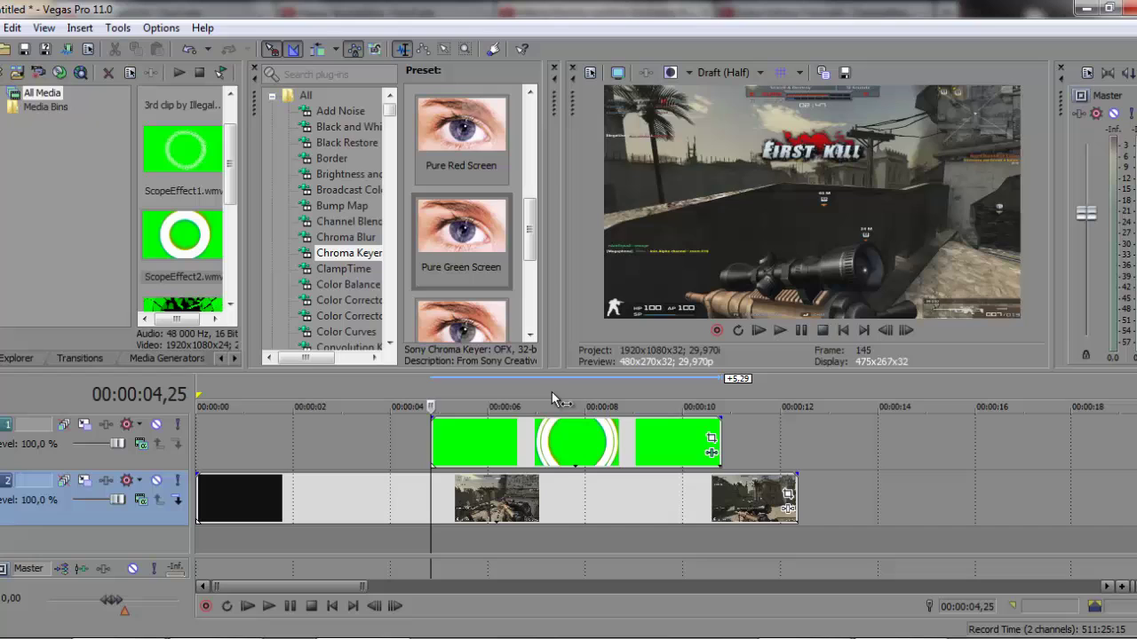
{"action": "left_click", "coordinate": [547, 389]}
Trim the ScopeEffect2 overlay at both ends, splitting off its empty beginning, so it runs from about 6 to 8 seconds
{"action": "left_click", "coordinate": [483, 445]}
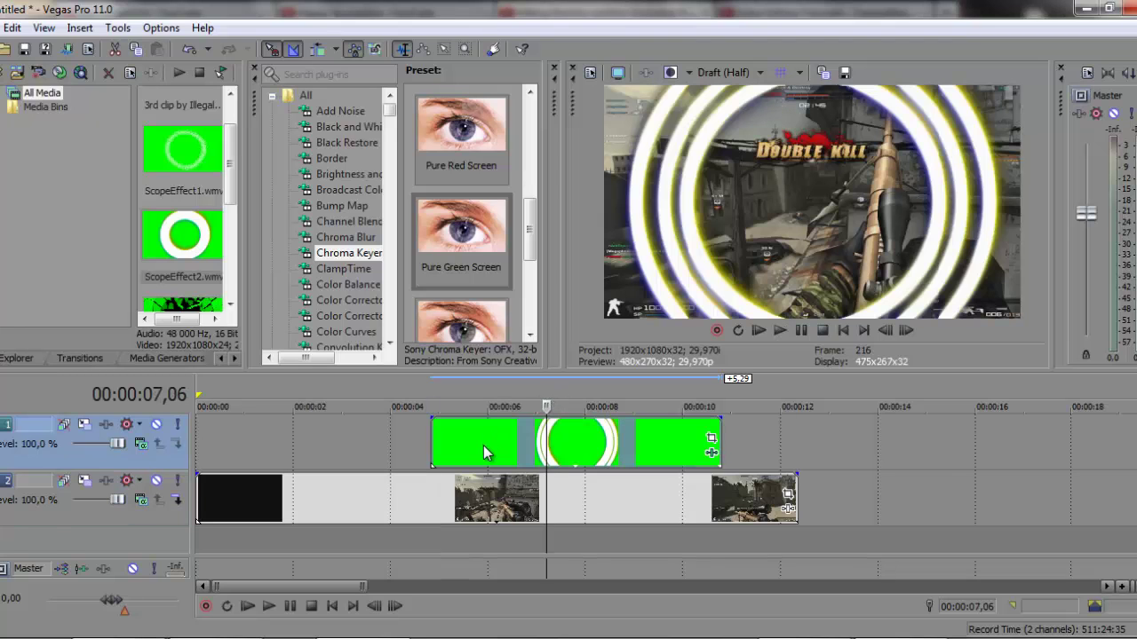
{"action": "key", "text": "s"}
{"action": "left_click", "coordinate": [458, 445]}
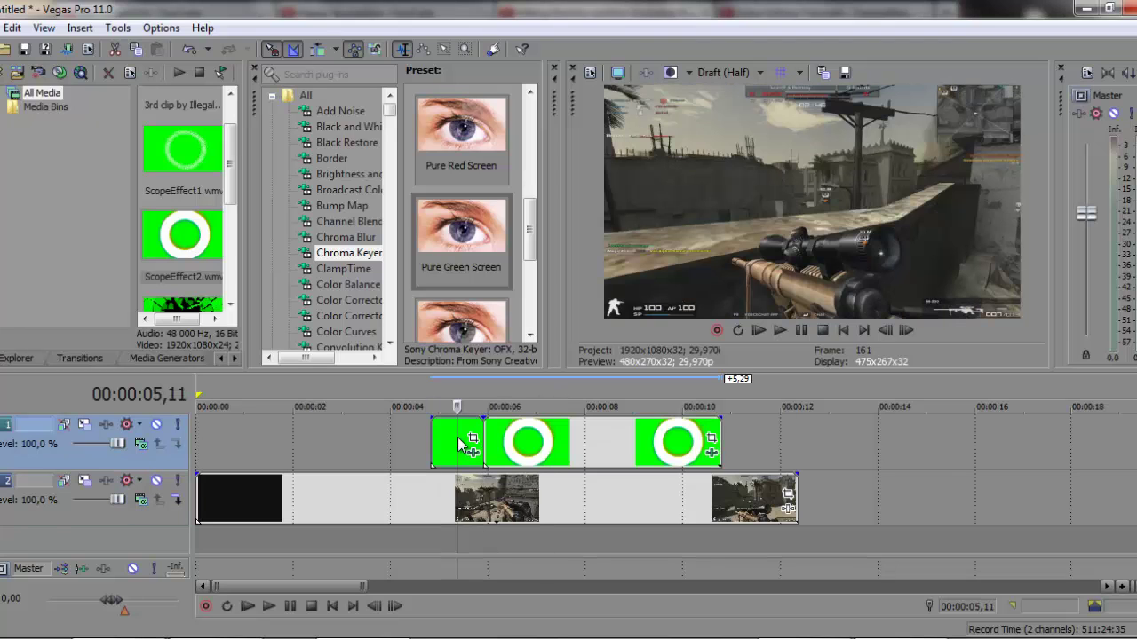
{"action": "key", "text": "Delete"}
{"action": "left_click", "coordinate": [645, 436]}
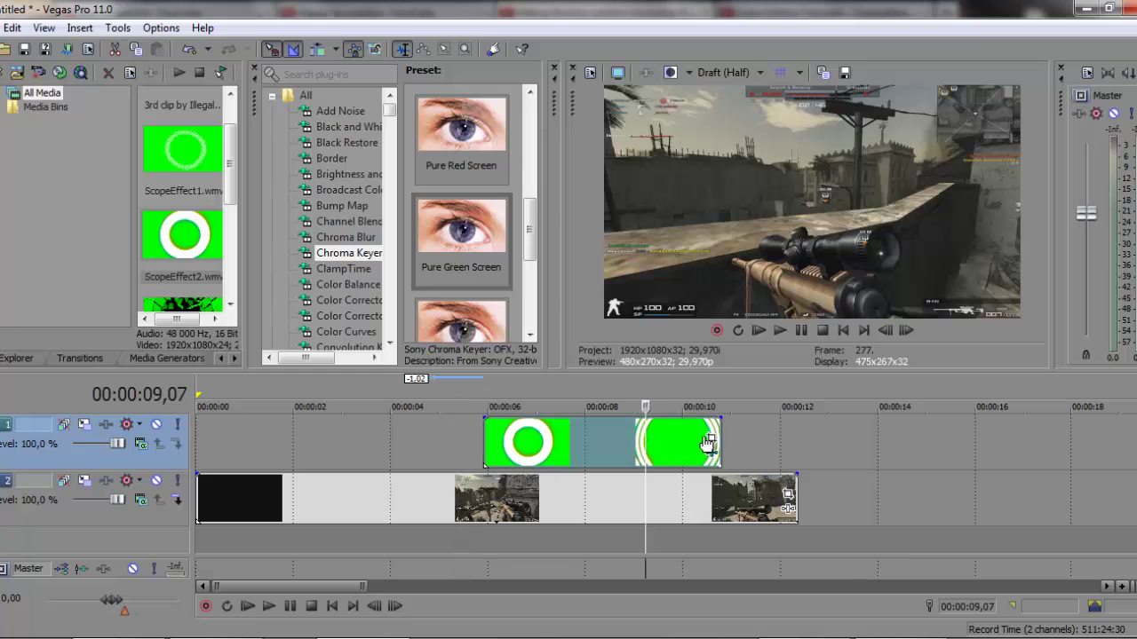
{"action": "left_click_drag", "start_coordinate": [715, 431], "coordinate": [580, 434]}
Play the trimmed ScopeEffect2 overlay over the gameplay from about 6 seconds and examine the rings at 00:00:06,01
{"action": "left_click", "coordinate": [497, 390]}
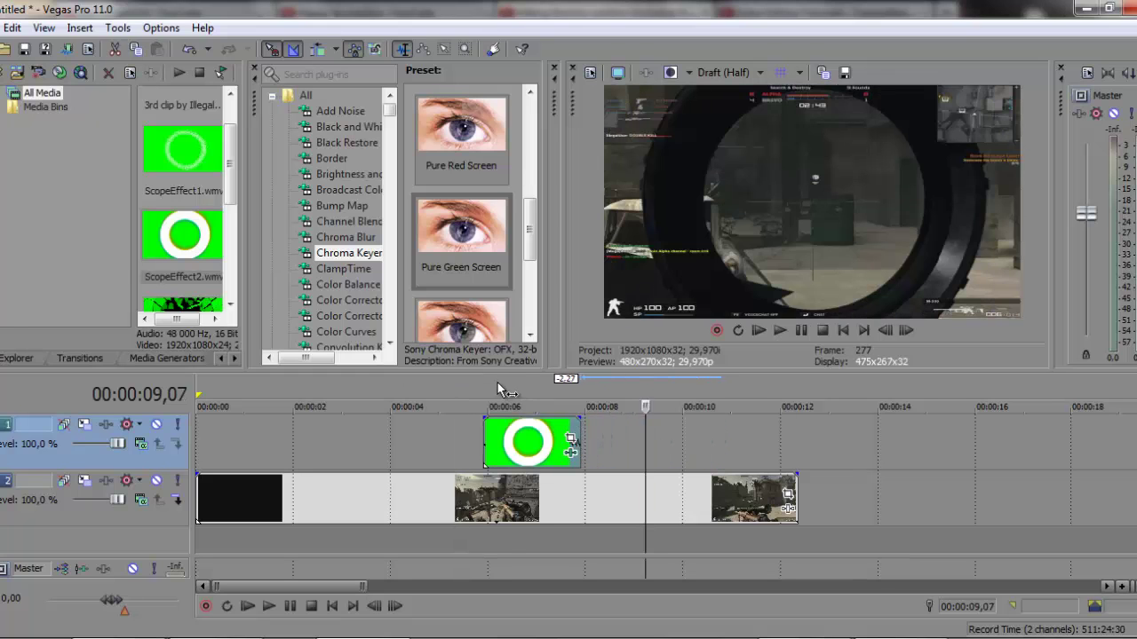
{"action": "key", "text": "space"}
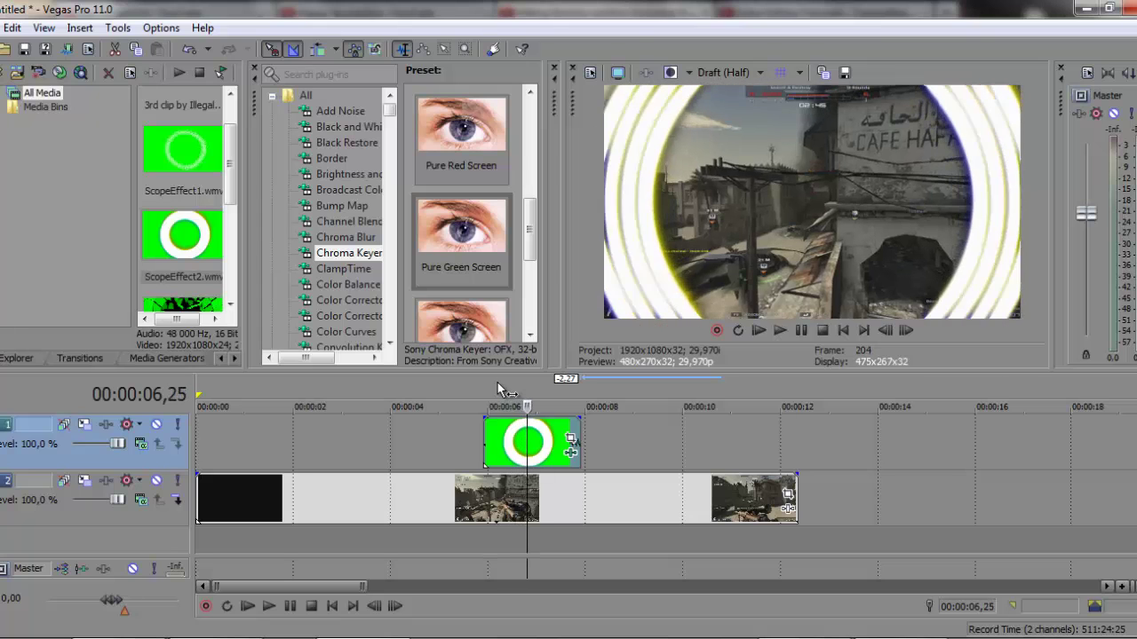
{"action": "right_click", "coordinate": [537, 441]}
{"action": "left_click", "coordinate": [496, 414]}
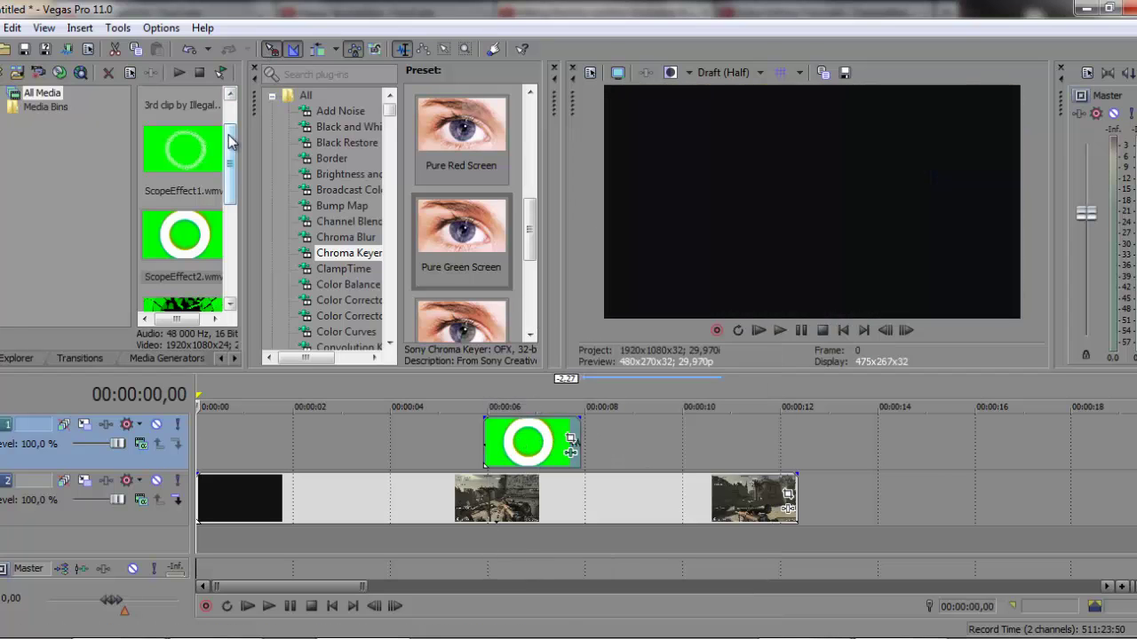
Place TVScreenShape.wmv on the overlay track at about 8.6 seconds and delete the ScopeEffect2 overlay
{"action": "left_click_drag", "start_coordinate": [232, 141], "coordinate": [370, 206]}
{"action": "left_click_drag", "start_coordinate": [523, 333], "coordinate": [617, 441]}
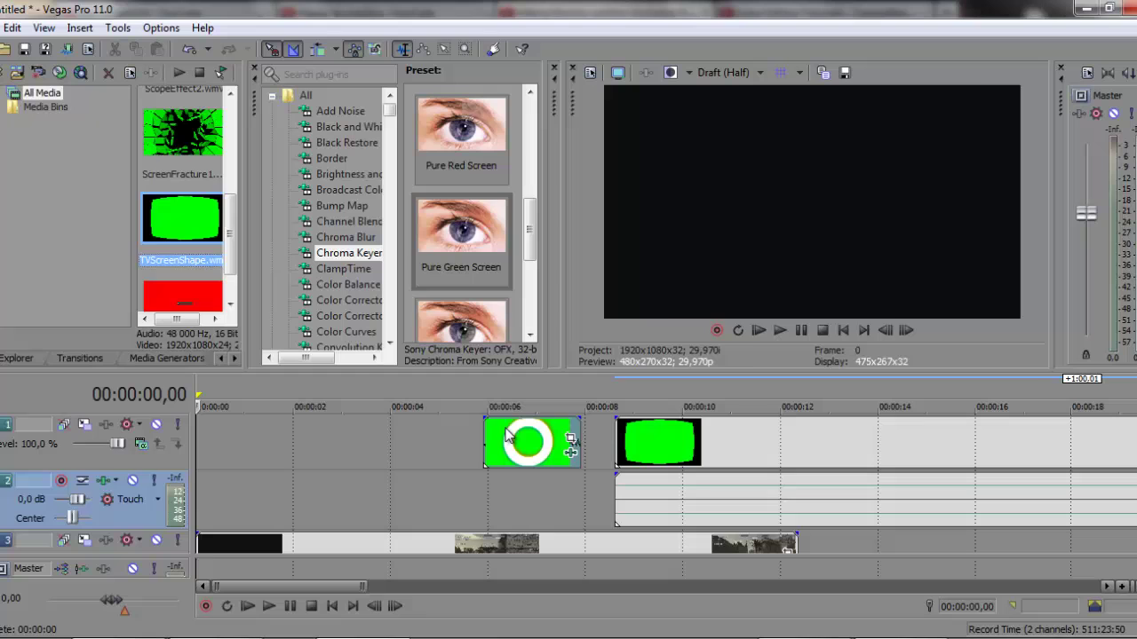
{"action": "left_click", "coordinate": [505, 430]}
{"action": "key", "text": "Delete"}
Delete the TVScreenShape overlay's audio track and move the overlay to start at about 3.7 seconds above the gameplay clip
{"action": "right_click", "coordinate": [562, 496]}
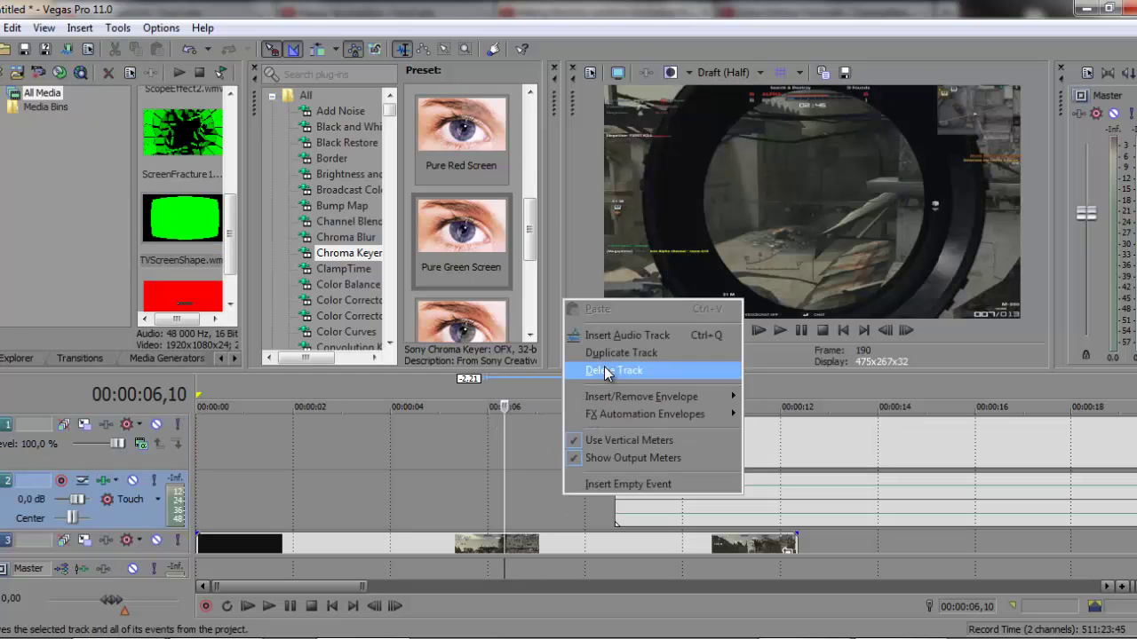
{"action": "left_click", "coordinate": [604, 367]}
{"action": "left_click_drag", "start_coordinate": [697, 448], "coordinate": [501, 441]}
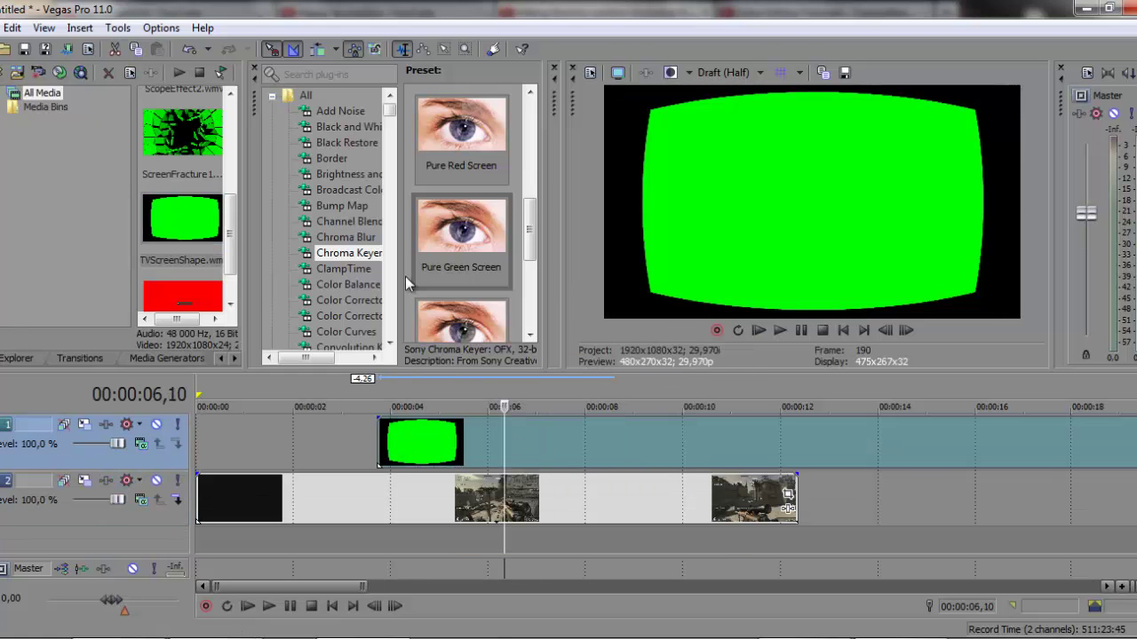
Apply the Chroma Keyer's Pure Green Screen preset to the TVScreenShape overlay and close the effect window
{"action": "left_click_drag", "start_coordinate": [461, 224], "coordinate": [582, 429]}
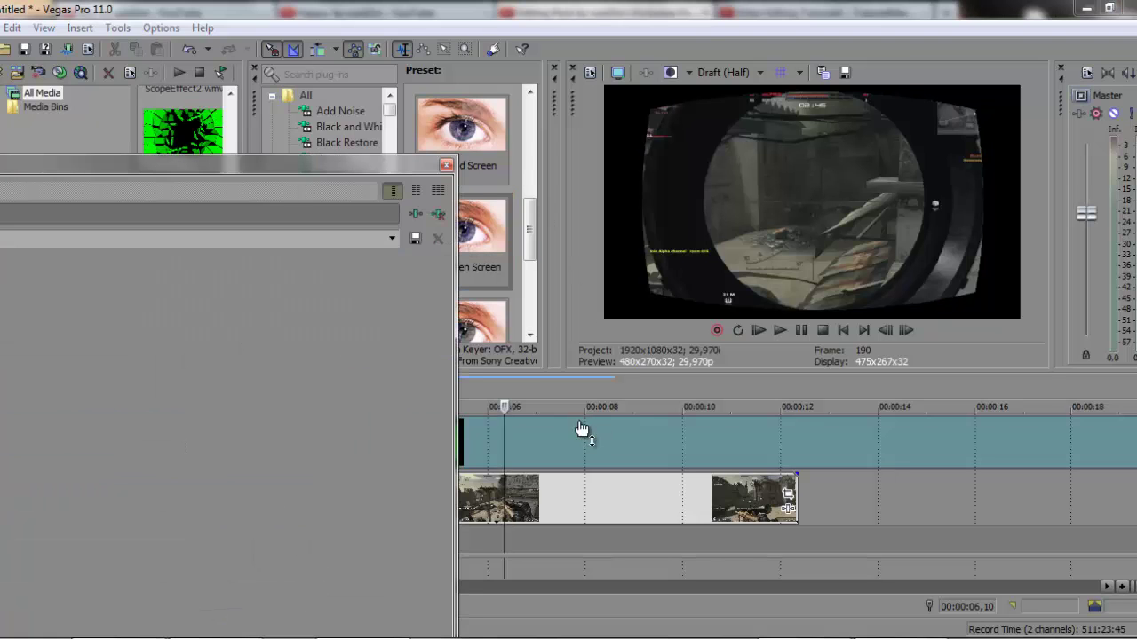
{"action": "left_click", "coordinate": [446, 167]}
Examine the keyed TVScreenShape overlay over the gameplay at several points around 8 seconds, then return to the project start
{"action": "left_click", "coordinate": [617, 456]}
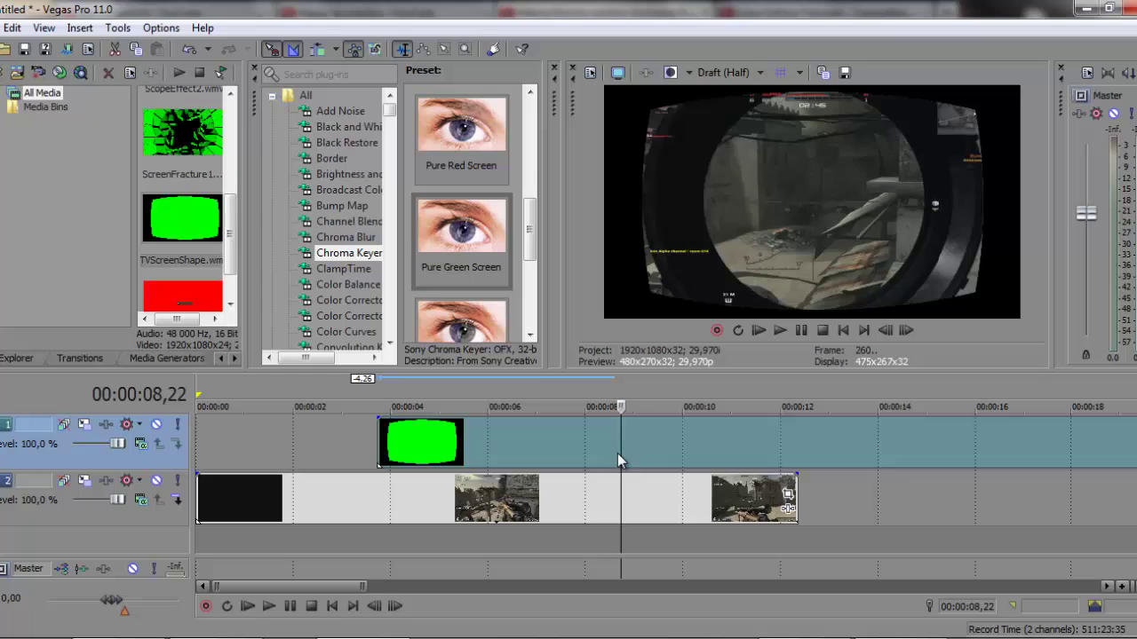
{"action": "key", "text": "Right"}
{"action": "key", "text": "Right"}
{"action": "key", "text": "Right"}
{"action": "key", "text": "Right"}
{"action": "key", "text": "Right"}
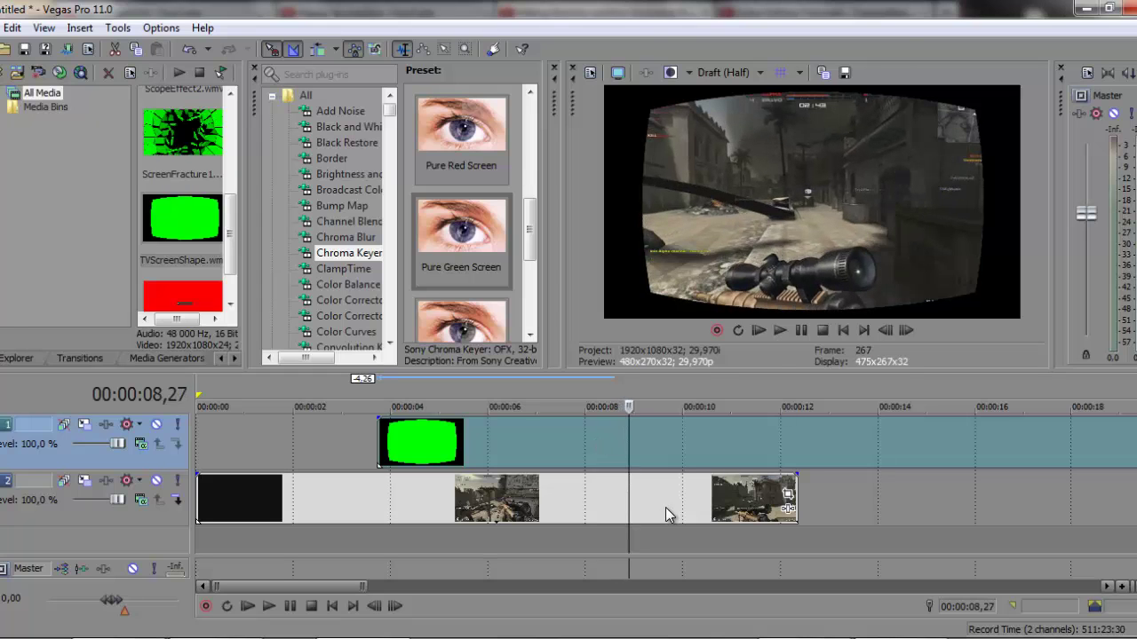
{"action": "right_click", "coordinate": [665, 508]}
{"action": "left_click", "coordinate": [586, 486]}
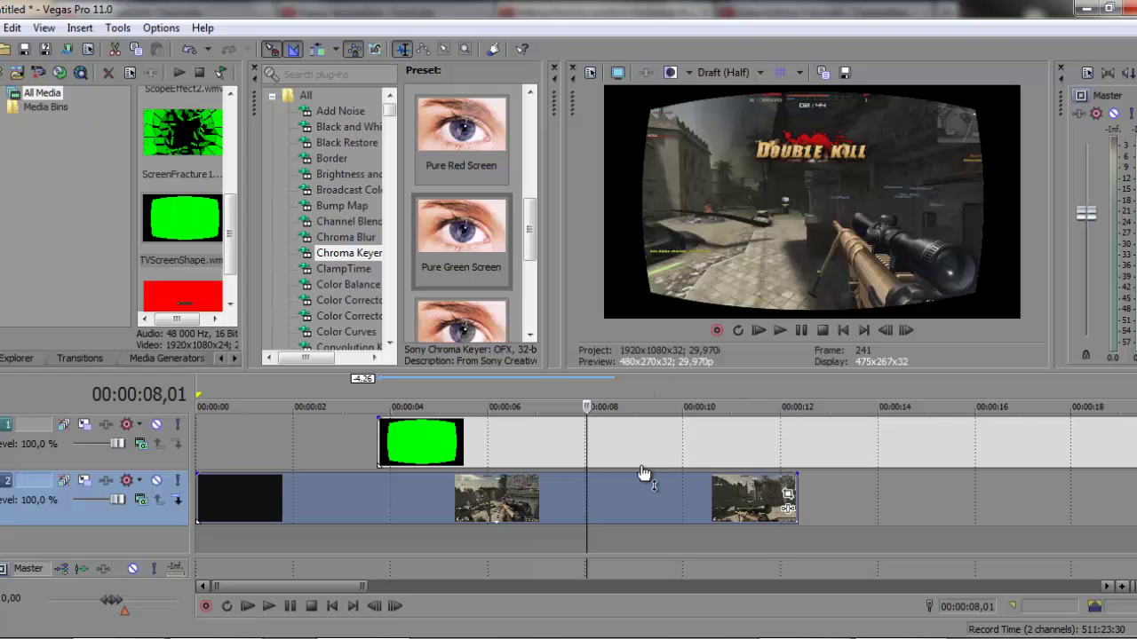
{"action": "left_click", "coordinate": [589, 430]}
{"action": "key", "text": "ctrl+Home"}
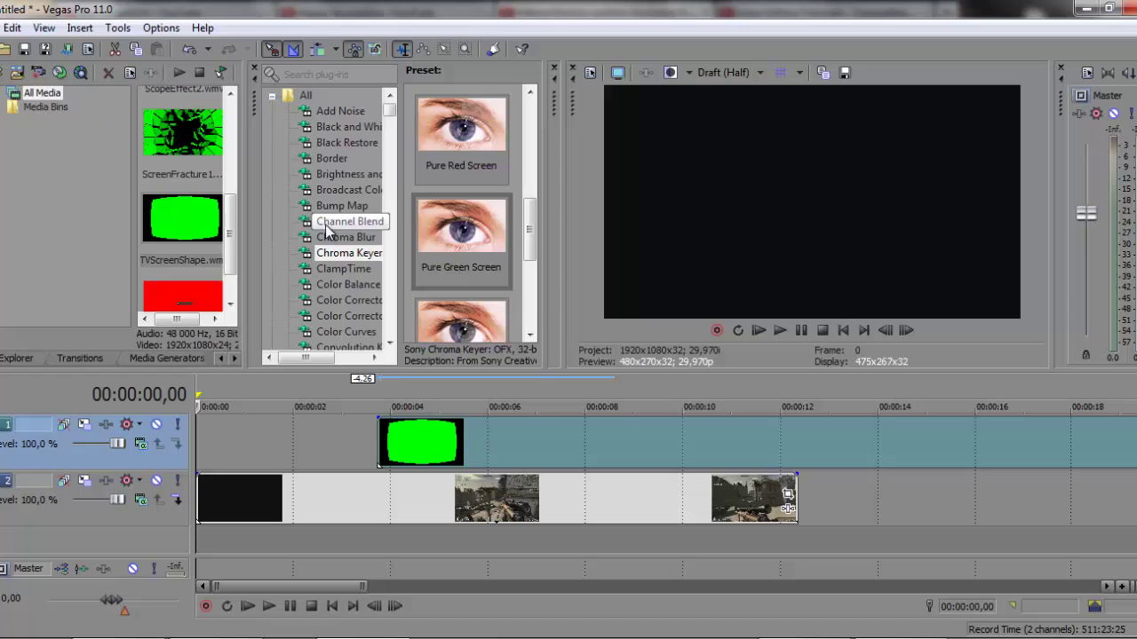
Delete the TVScreenShape overlay and place the ScreenFracture1 overlay on the timeline at about 7.6 seconds
{"action": "left_click", "coordinate": [517, 441]}
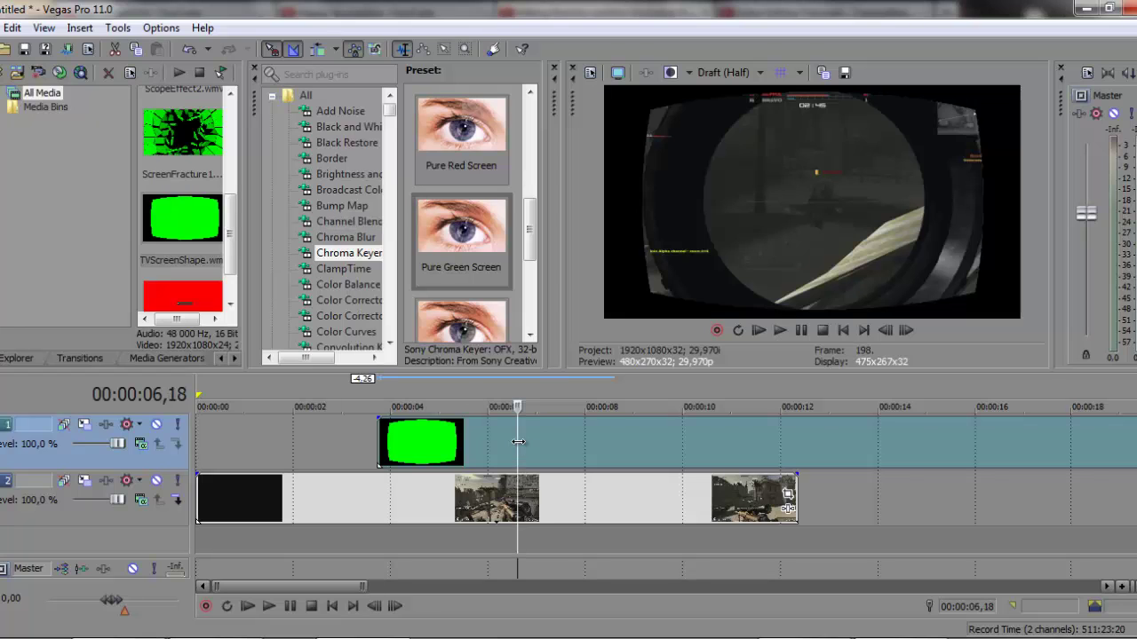
{"action": "key", "text": "Delete"}
{"action": "left_click_drag", "start_coordinate": [182, 131], "coordinate": [573, 454]}
Split the ScreenFracture1 overlay a few frames after its start and delete the plain green leading piece
{"action": "left_click", "coordinate": [571, 386]}
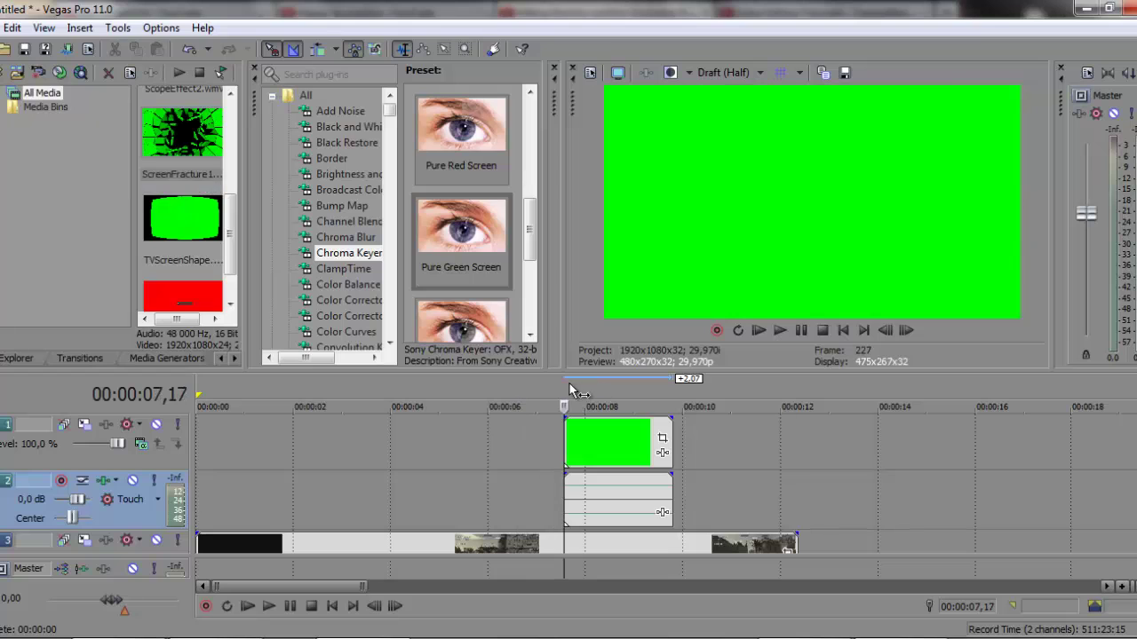
{"action": "key", "text": "Right"}
{"action": "key", "text": "Right"}
{"action": "key", "text": "Right"}
{"action": "key", "text": "Right"}
{"action": "key", "text": "Right"}
{"action": "key", "text": "Left"}
{"action": "scroll", "coordinate": [593, 428], "scroll_direction": "up", "scroll_amount": 8}
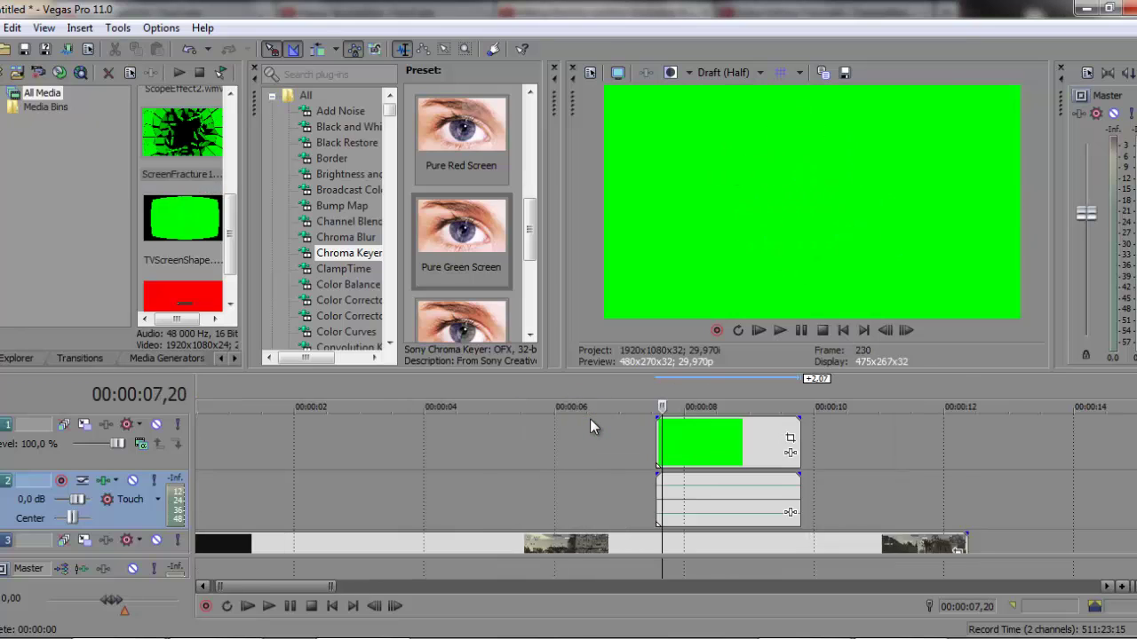
{"action": "left_click", "coordinate": [633, 446]}
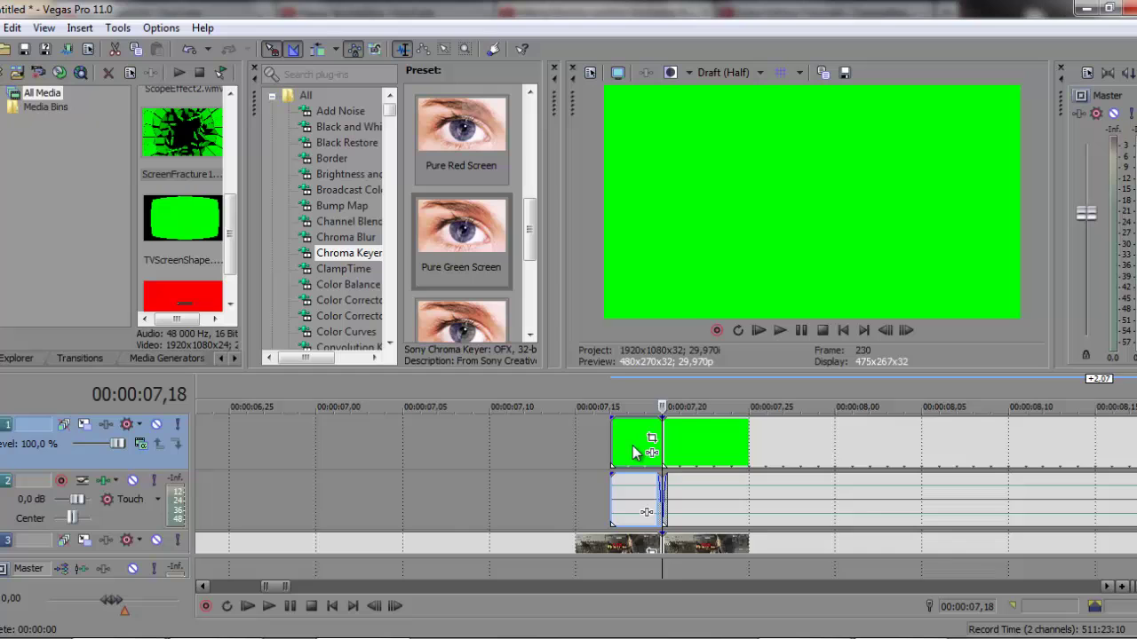
{"action": "key", "text": "Delete"}
{"action": "scroll", "coordinate": [633, 447], "scroll_direction": "down", "scroll_amount": 5}
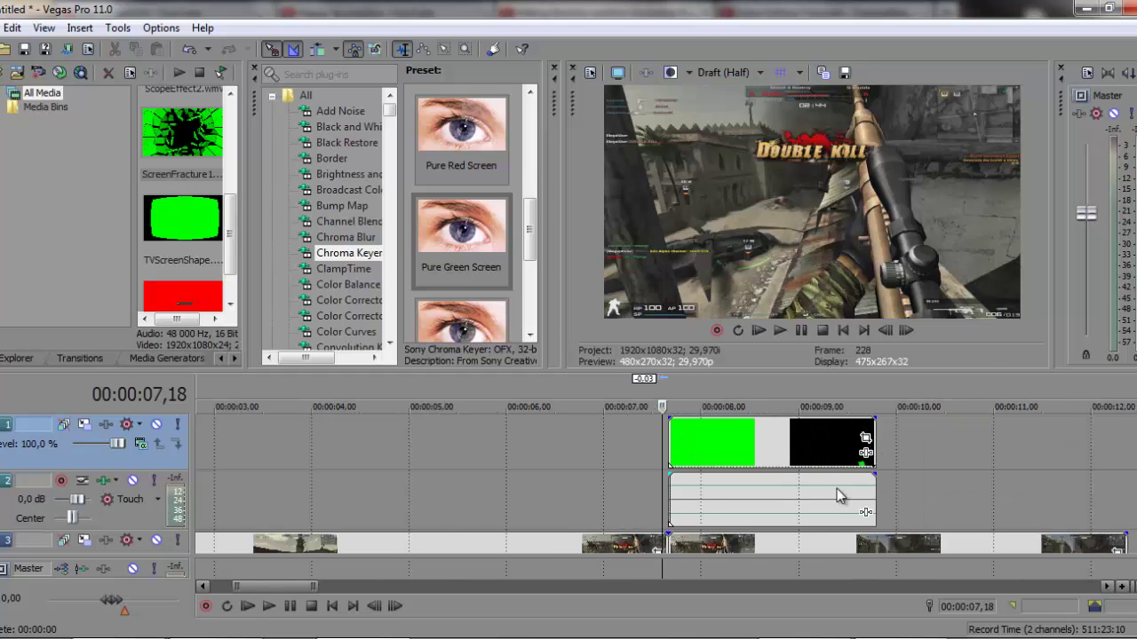
Delete the ScreenFracture1 overlay's audio track and trim the overlay to end at about 8.2 seconds
{"action": "right_click", "coordinate": [971, 499]}
{"action": "left_click", "coordinate": [975, 382]}
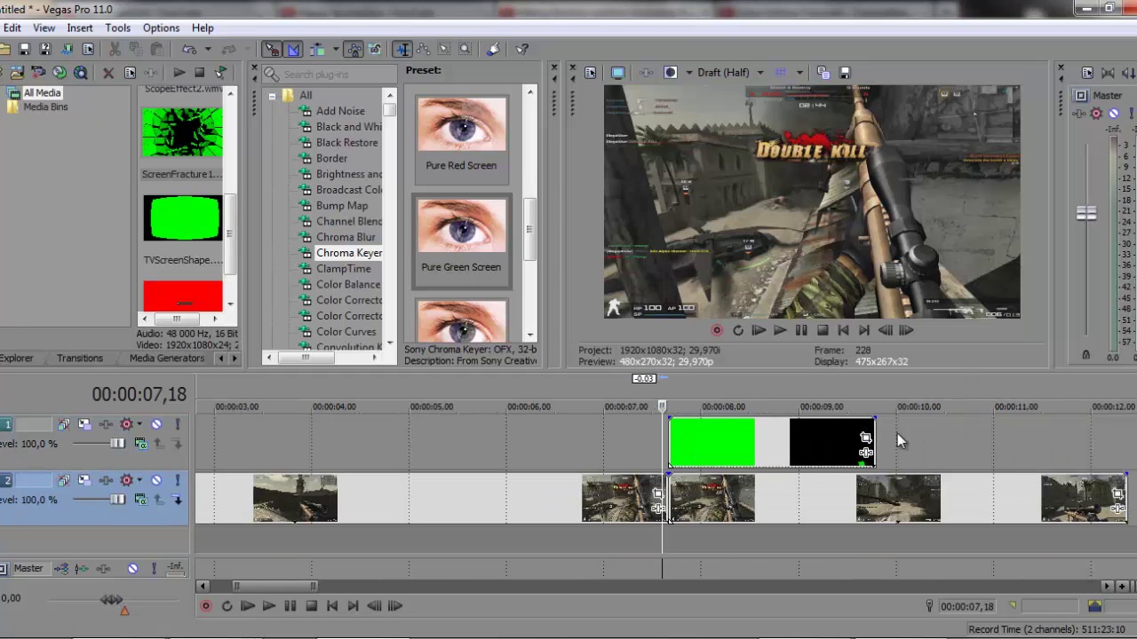
{"action": "left_click_drag", "start_coordinate": [873, 438], "coordinate": [720, 439]}
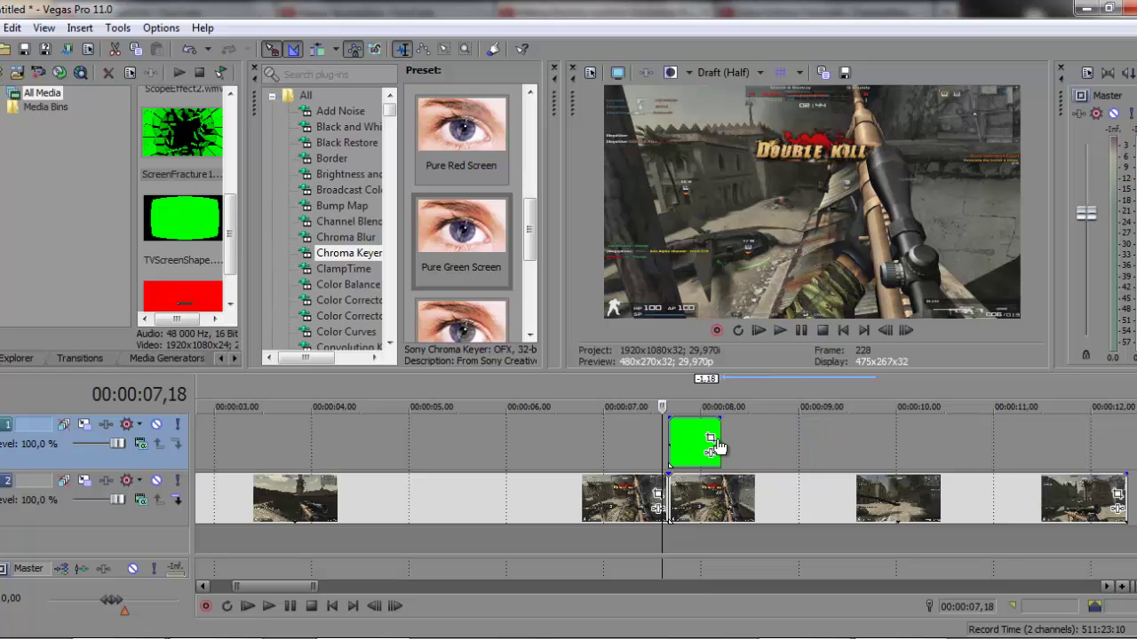
Apply the Chroma Keyer's Pure Green Screen preset to the ScreenFracture1 overlay and close the effect window
{"action": "left_click", "coordinate": [677, 389]}
{"action": "left_click", "coordinate": [670, 394]}
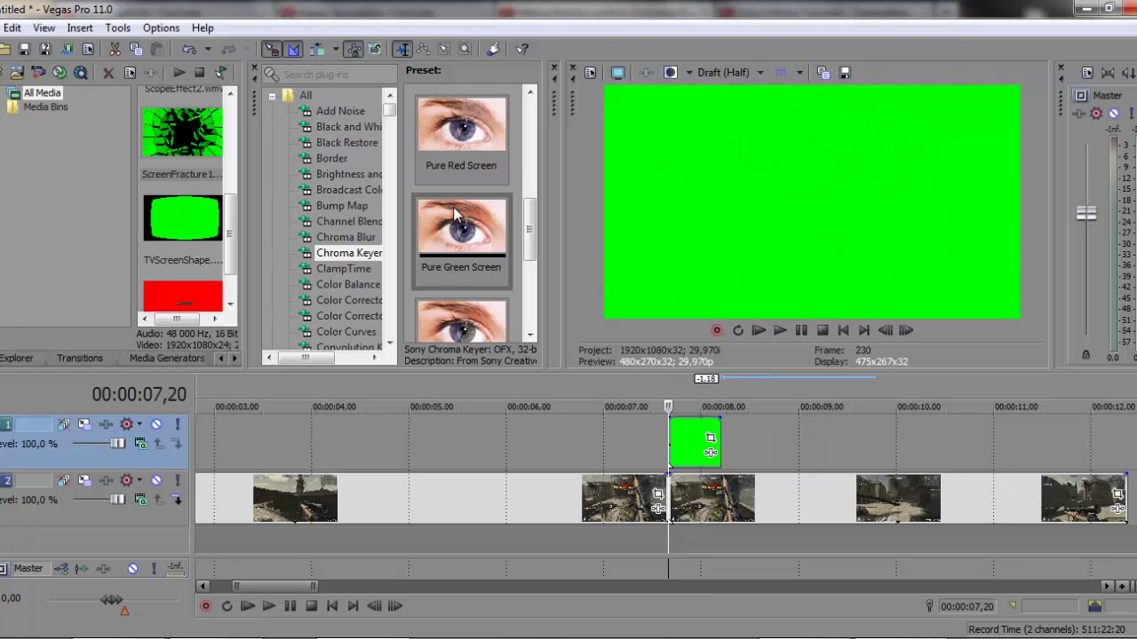
{"action": "left_click_drag", "start_coordinate": [691, 449], "coordinate": [692, 449]}
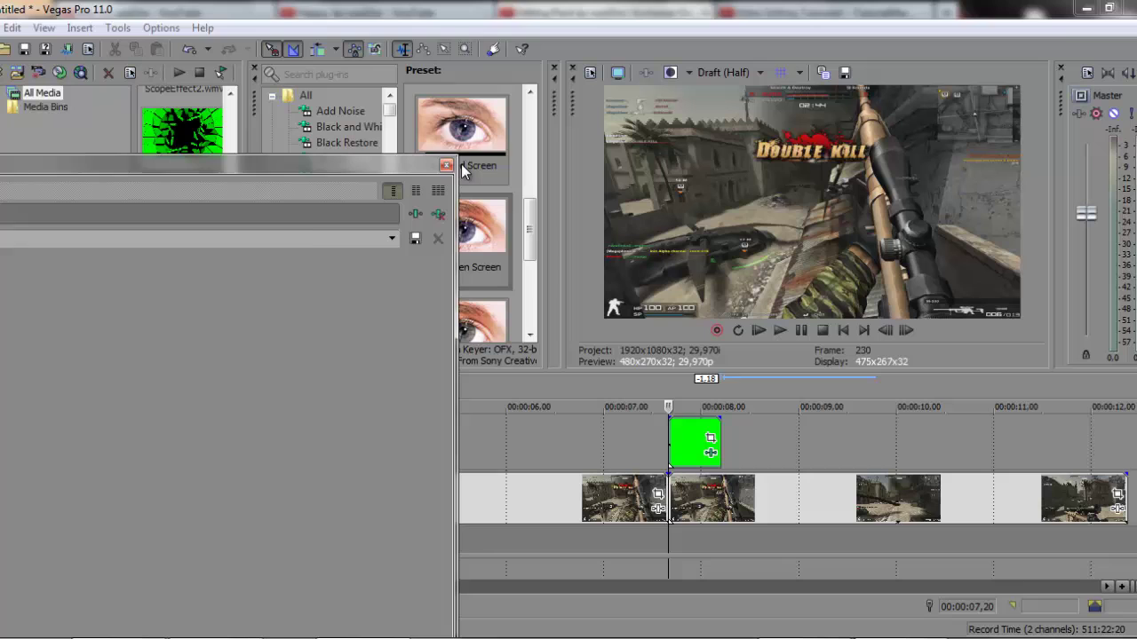
{"action": "left_click", "coordinate": [454, 168]}
Step frame by frame through the keyed ScreenFracture1 overlay from about 00:00:07,21 and examine the shattering effect over the gameplay
{"action": "scroll", "coordinate": [786, 479], "scroll_direction": "up", "scroll_amount": 2}
{"action": "left_click", "coordinate": [668, 391]}
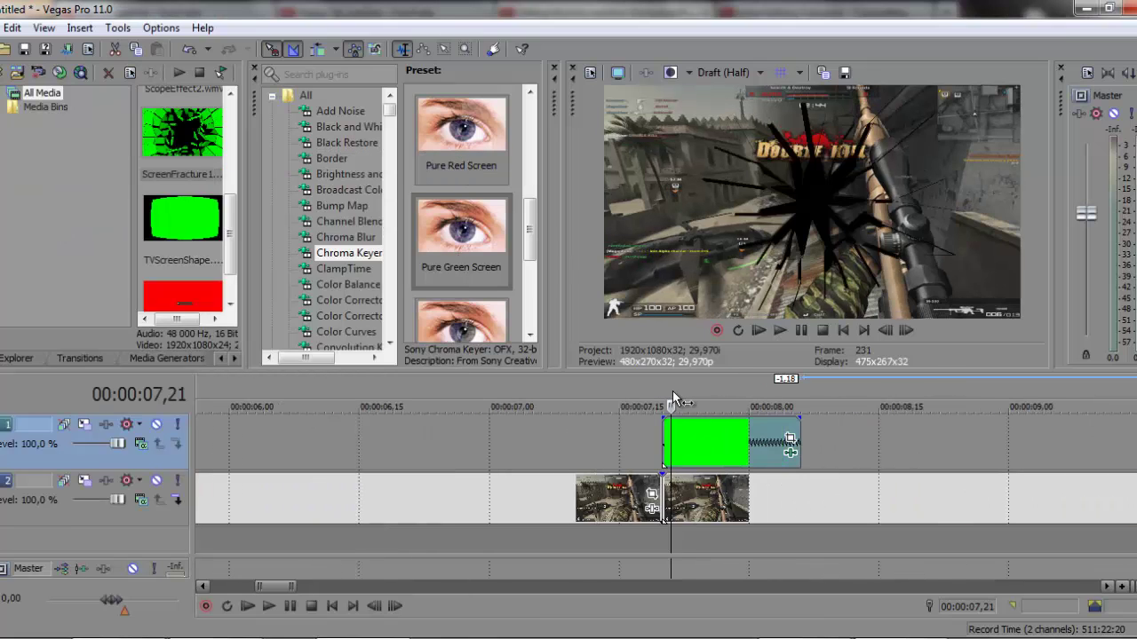
{"action": "left_click", "coordinate": [677, 391]}
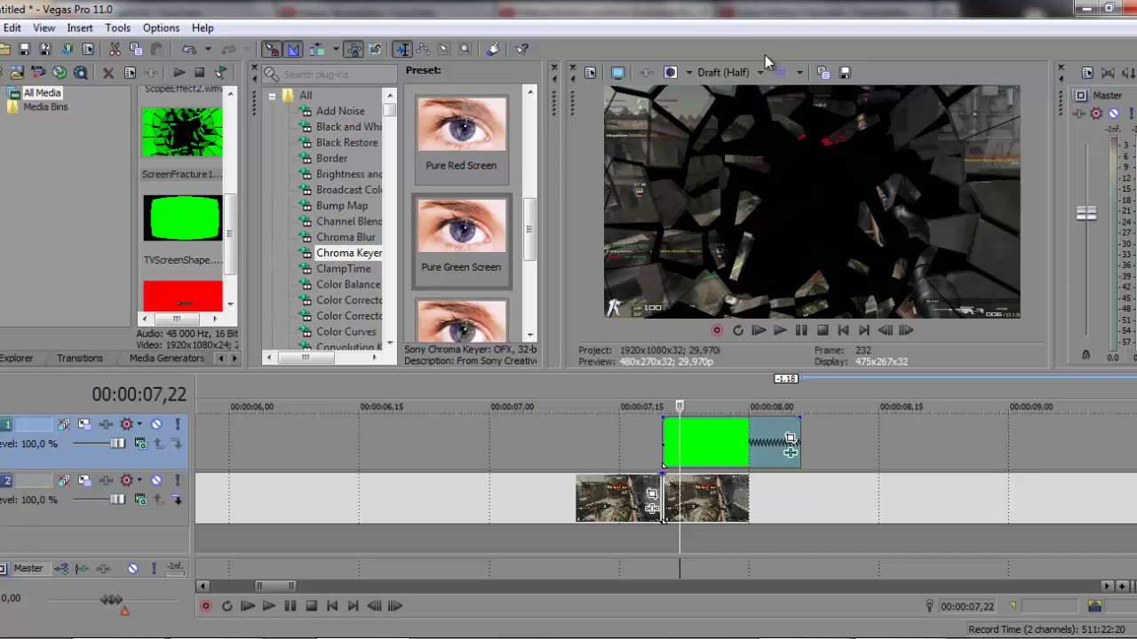
{"action": "key", "text": "Right"}
{"action": "key", "text": "Right"}
{"action": "key", "text": "Right"}
{"action": "key", "text": "Right"}
{"action": "key", "text": "Right"}
{"action": "key", "text": "Right"}
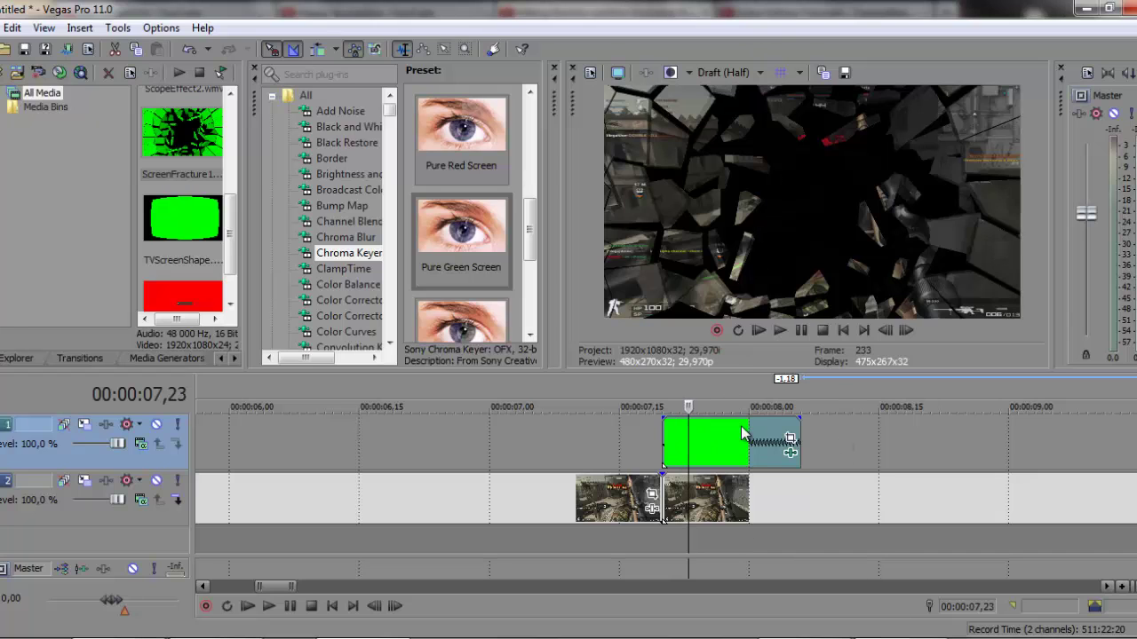
{"action": "key", "text": "Right"}
{"action": "key", "text": "Right"}
{"action": "key", "text": "Right"}
{"action": "key", "text": "Right"}
{"action": "key", "text": "Right"}
{"action": "key", "text": "Right"}
{"action": "key", "text": "Right"}
{"action": "key", "text": "Right"}
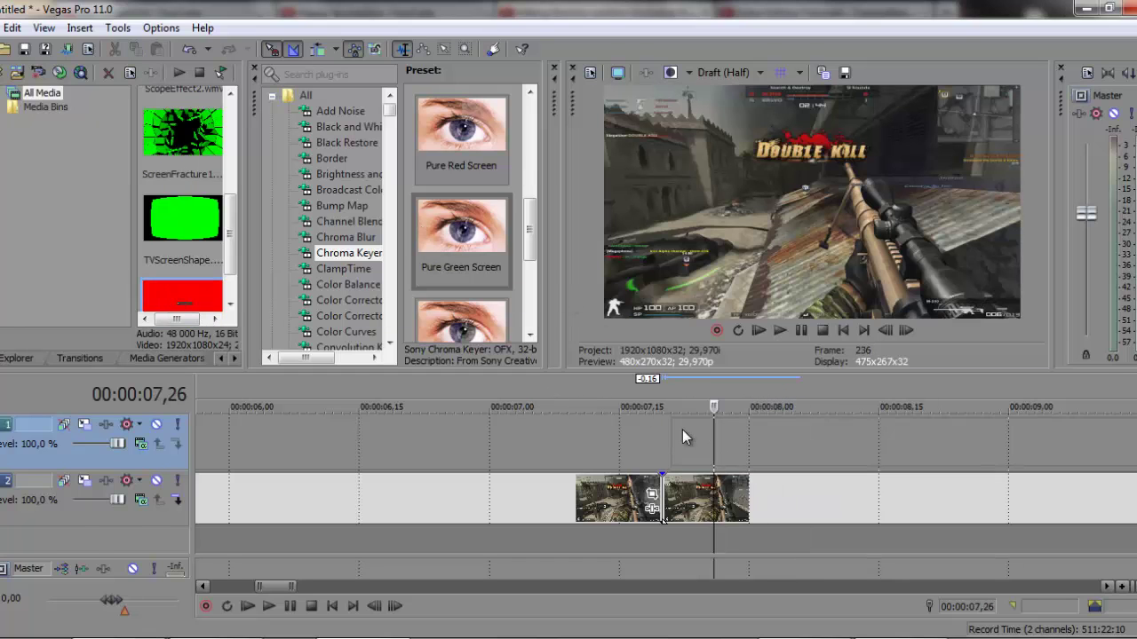
Replace the ScreenFracture1 overlay with the XboxNotificationEffect overlay at about 7.7 seconds and delete its audio track
{"action": "left_click_drag", "start_coordinate": [682, 430], "coordinate": [682, 430]}
{"action": "right_click", "coordinate": [610, 482]}
{"action": "left_click", "coordinate": [689, 362]}
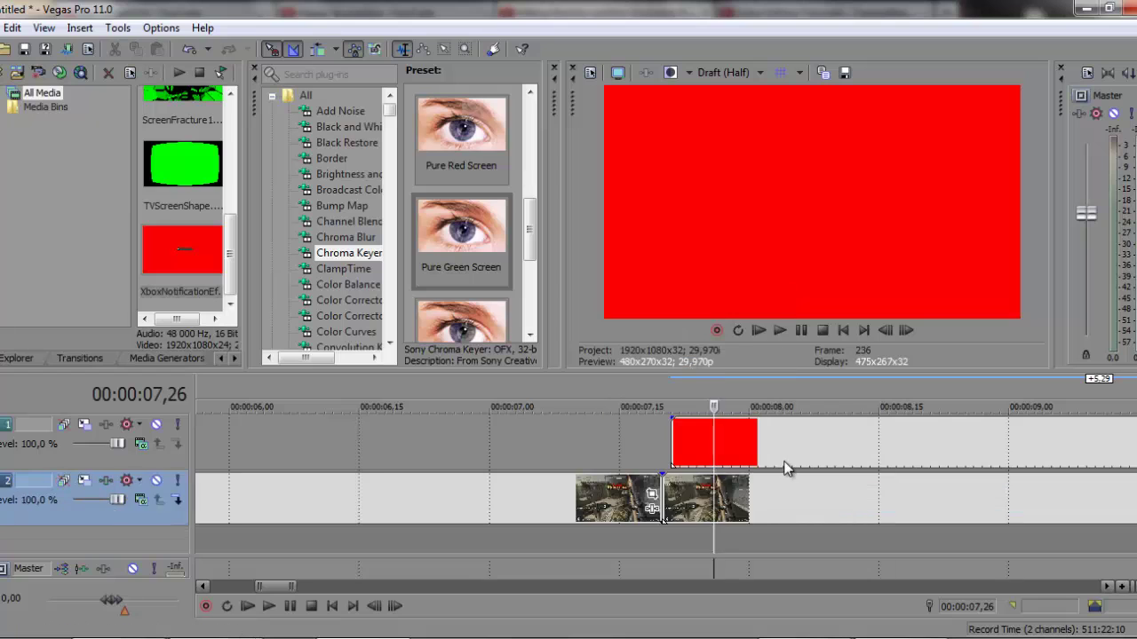
Step through the XboxNotificationEffect overlay from about 8 seconds to examine the notification bar on its red background
{"action": "left_click", "coordinate": [790, 460]}
{"action": "key", "text": "Right"}
{"action": "key", "text": "Right"}
{"action": "key", "text": "Right"}
{"action": "key", "text": "Right"}
{"action": "key", "text": "Right"}
{"action": "key", "text": "Right"}
{"action": "key", "text": "Right"}
{"action": "scroll", "coordinate": [955, 451], "scroll_direction": "down", "scroll_amount": 1}
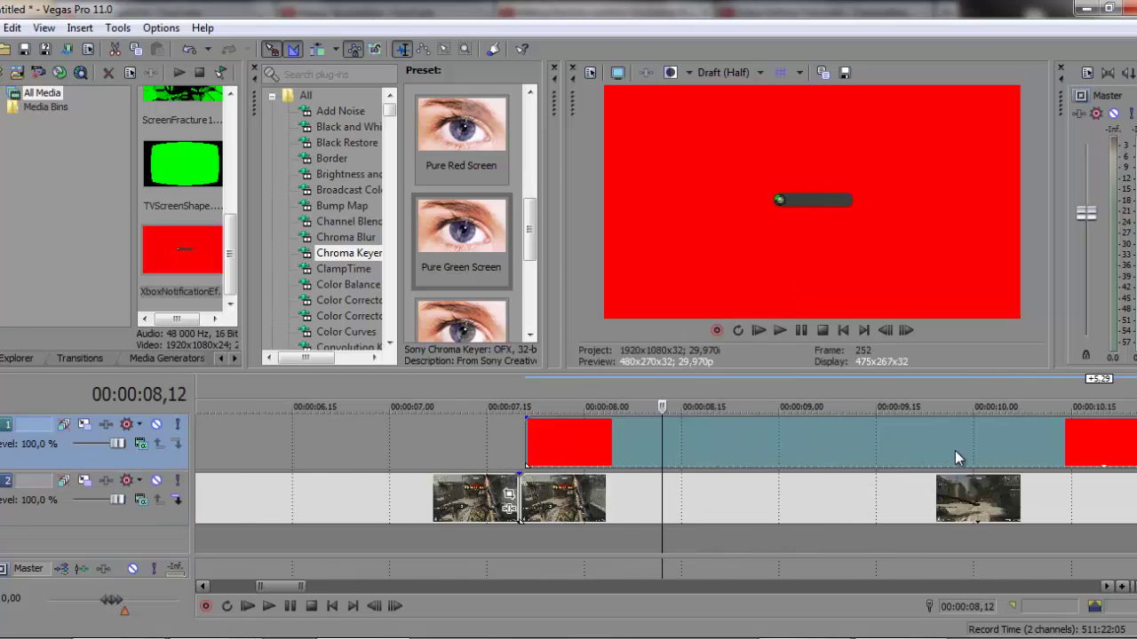
{"action": "scroll", "coordinate": [955, 451], "scroll_direction": "down", "scroll_amount": 3}
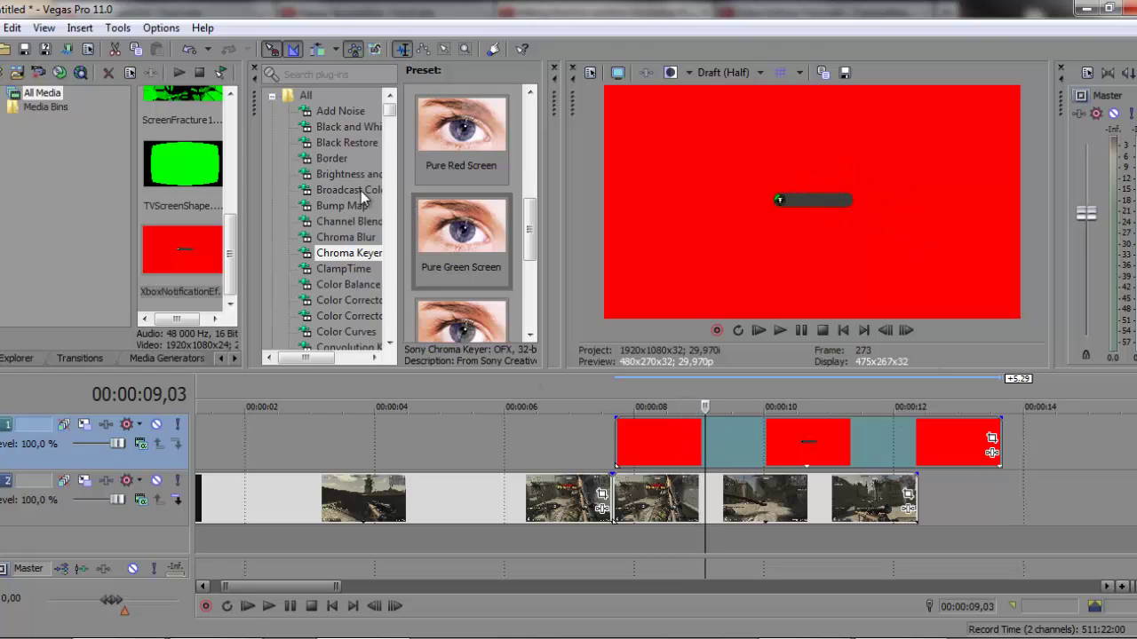
Apply the Chroma Keyer's XboxNotificationEffect preset to the red overlay, show its keying settings, and close the effect window
{"action": "left_click_drag", "start_coordinate": [529, 222], "coordinate": [530, 293]}
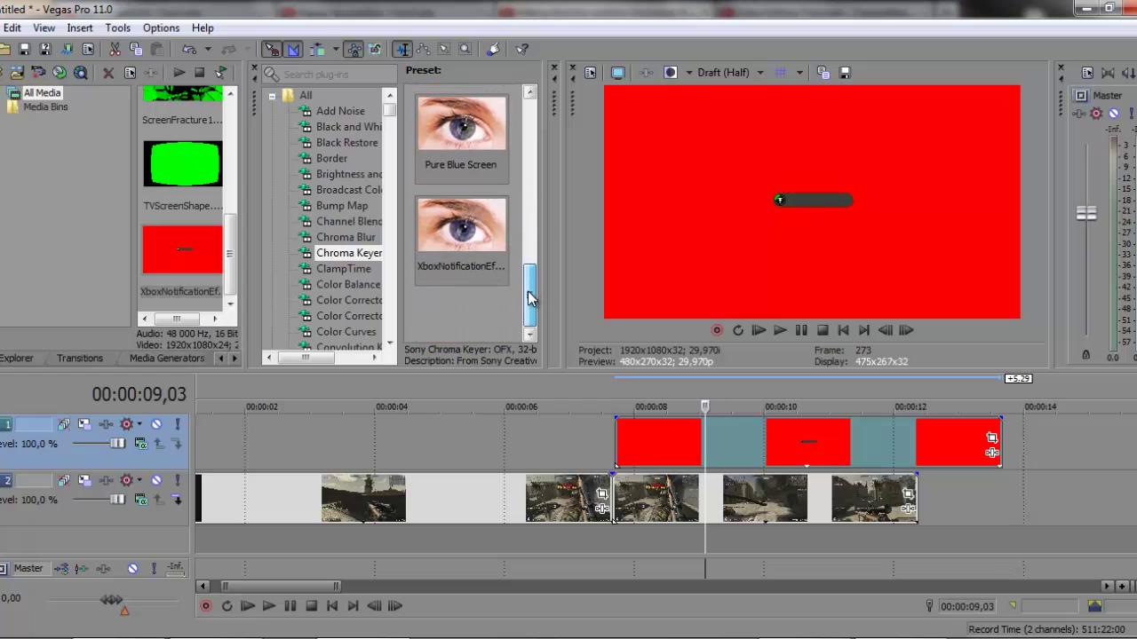
{"action": "left_click", "coordinate": [468, 238]}
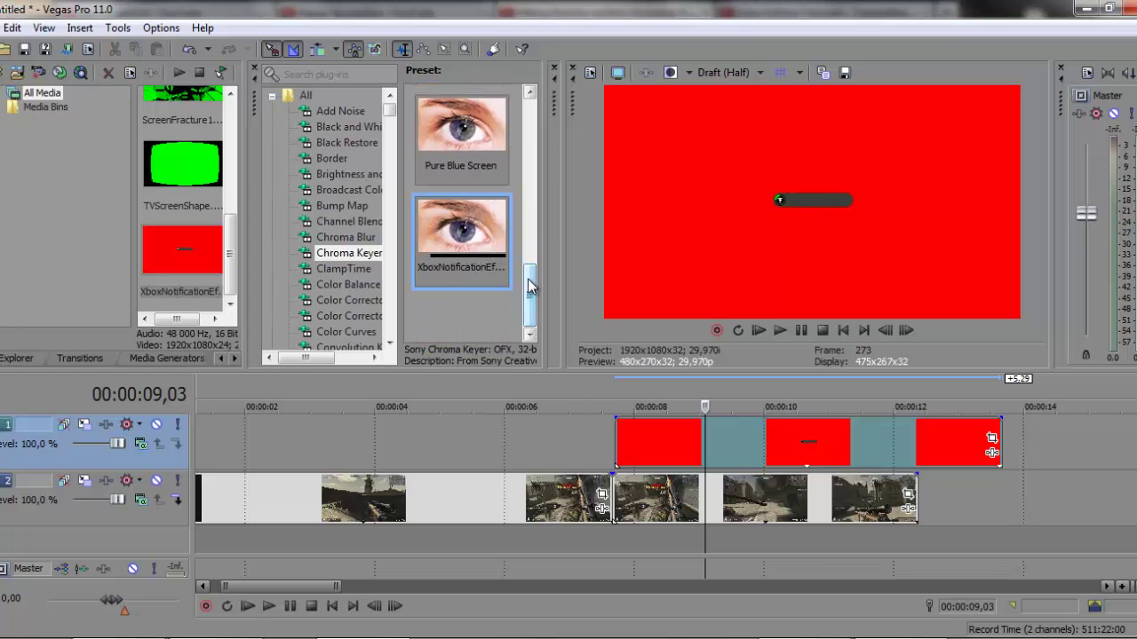
{"action": "scroll", "coordinate": [469, 178], "scroll_direction": "up", "scroll_amount": 4}
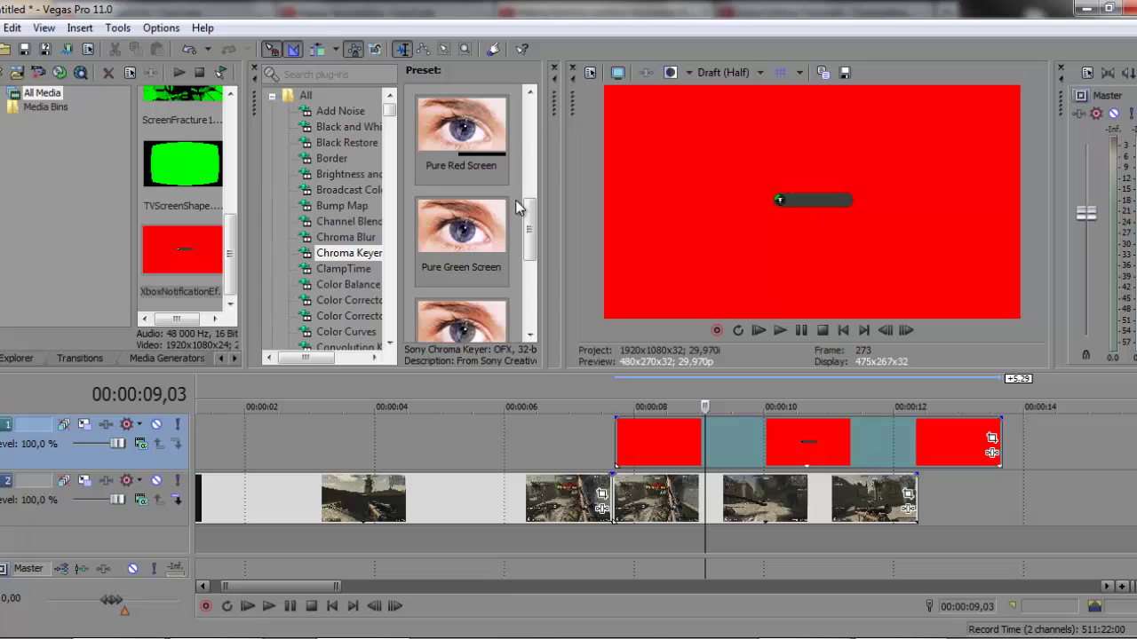
{"action": "left_click_drag", "start_coordinate": [531, 231], "coordinate": [530, 295]}
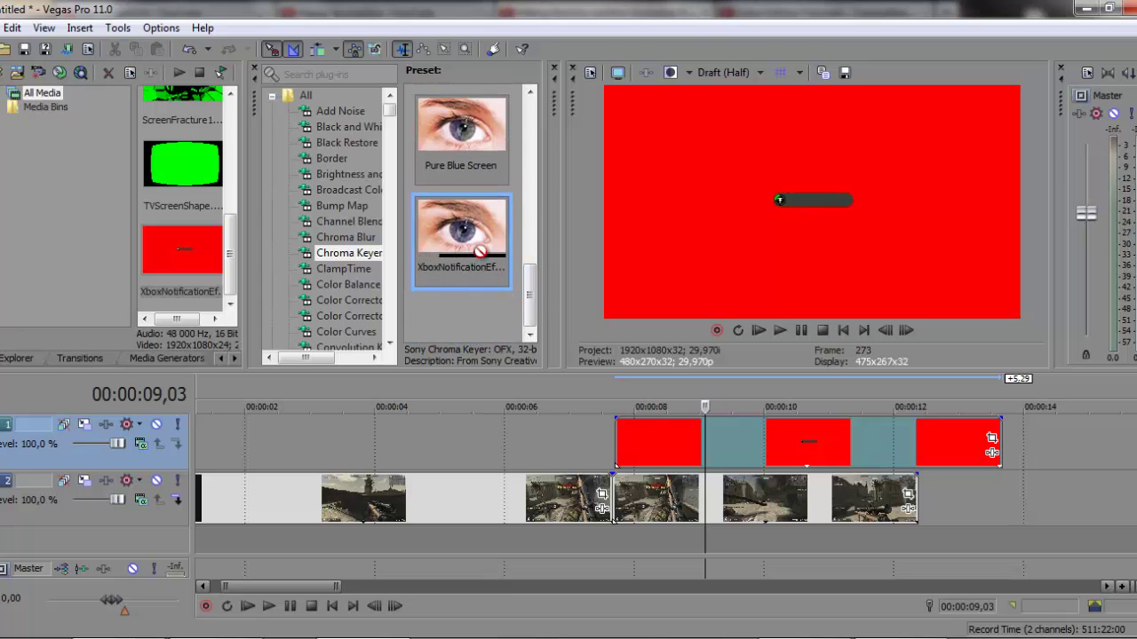
{"action": "left_click_drag", "start_coordinate": [711, 424], "coordinate": [710, 425]}
{"action": "left_click_drag", "start_coordinate": [345, 166], "coordinate": [881, 135]}
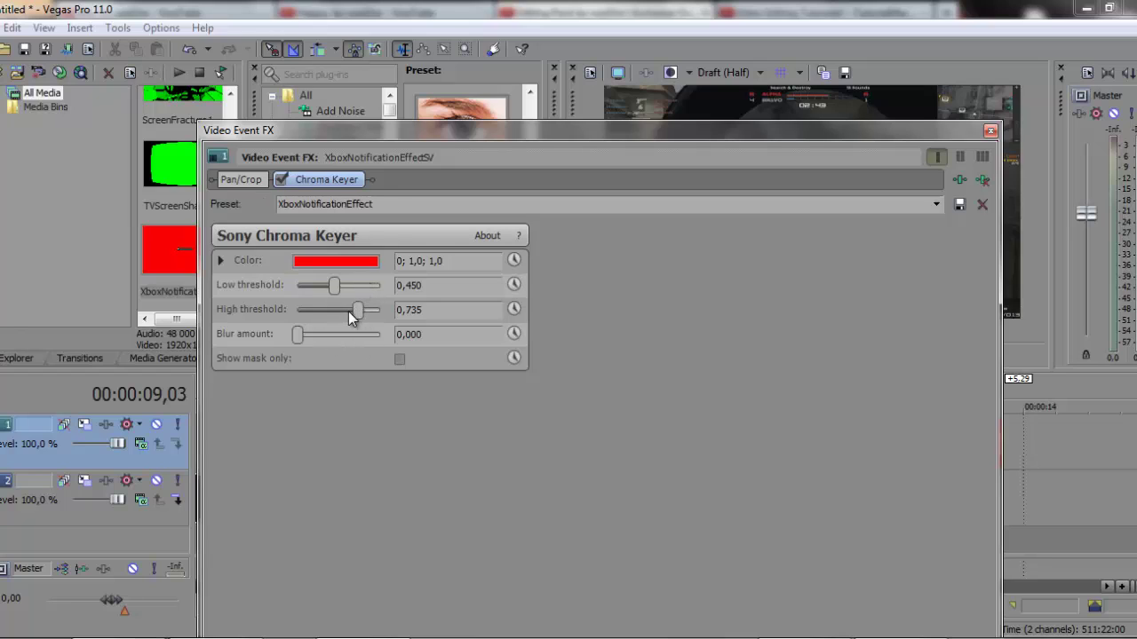
{"action": "left_click", "coordinate": [990, 132]}
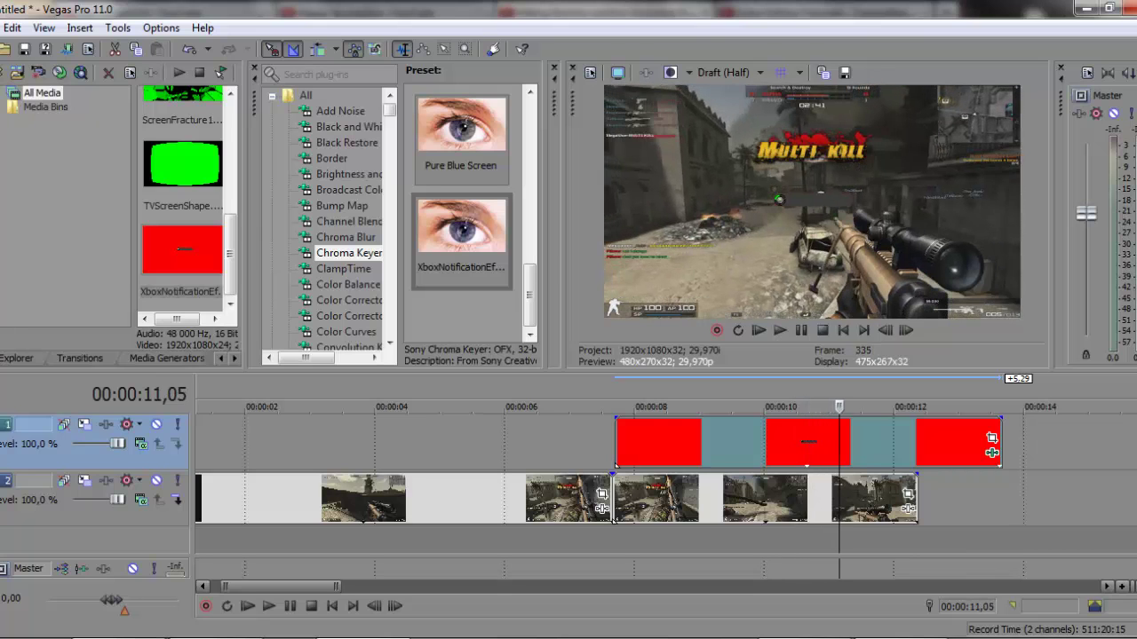
Delete the XboxNotificationEffect overlay from the timeline
{"action": "left_click", "coordinate": [764, 428]}
{"action": "key", "text": "Delete"}
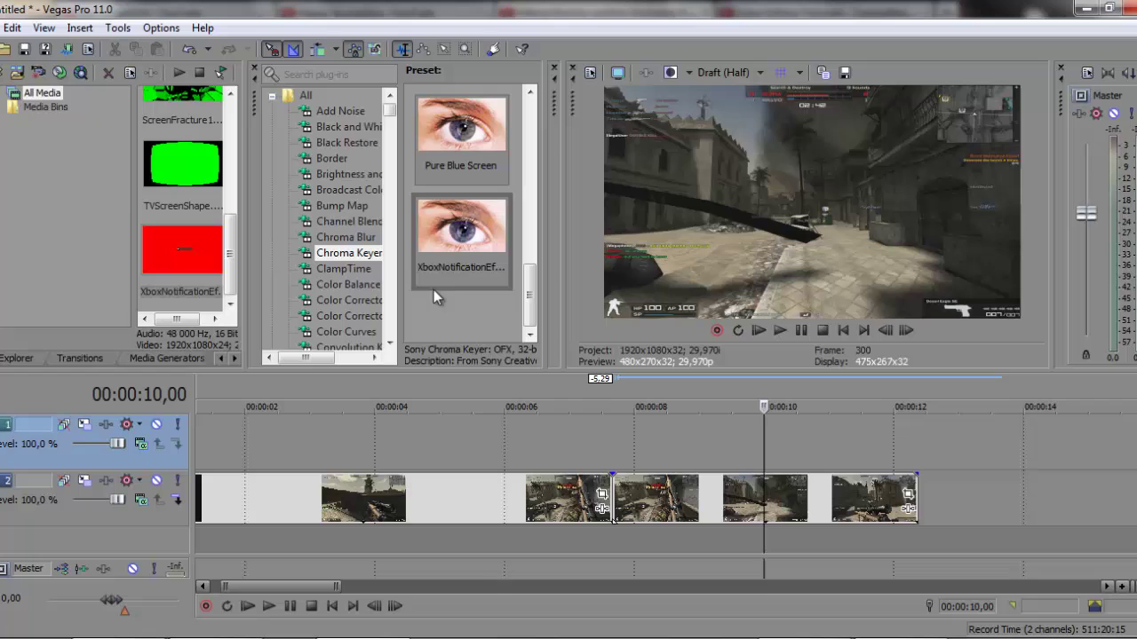
Return to the start of the media list and widen the media area so the overlay files appear in two columns
{"action": "left_click_drag", "start_coordinate": [235, 247], "coordinate": [262, 114]}
{"action": "left_click", "coordinate": [696, 434]}
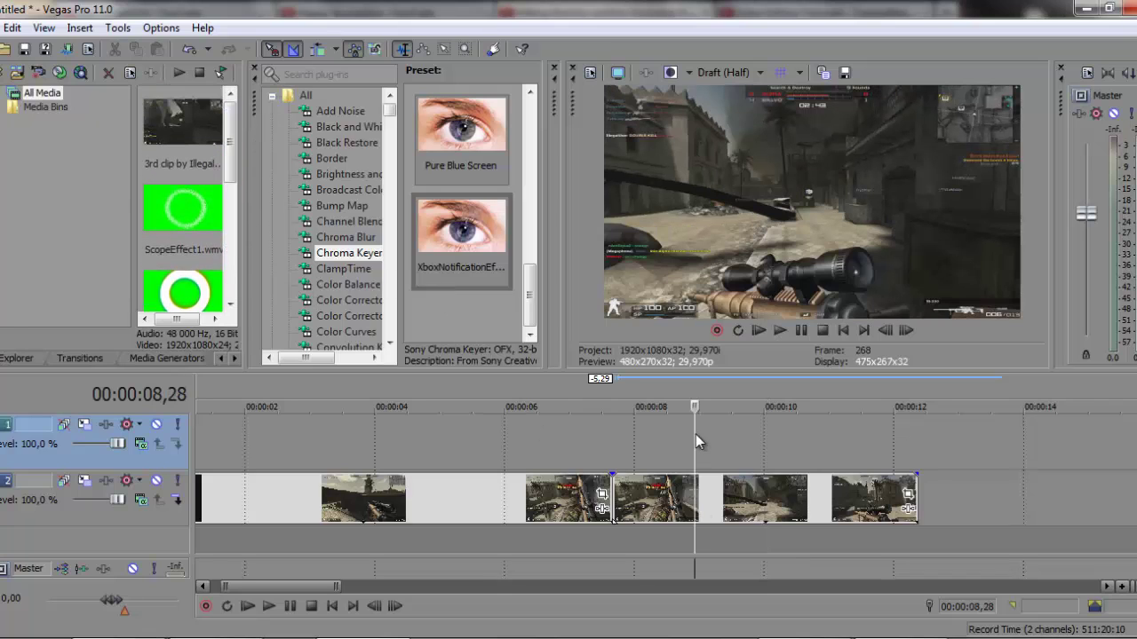
{"action": "left_click", "coordinate": [365, 638]}
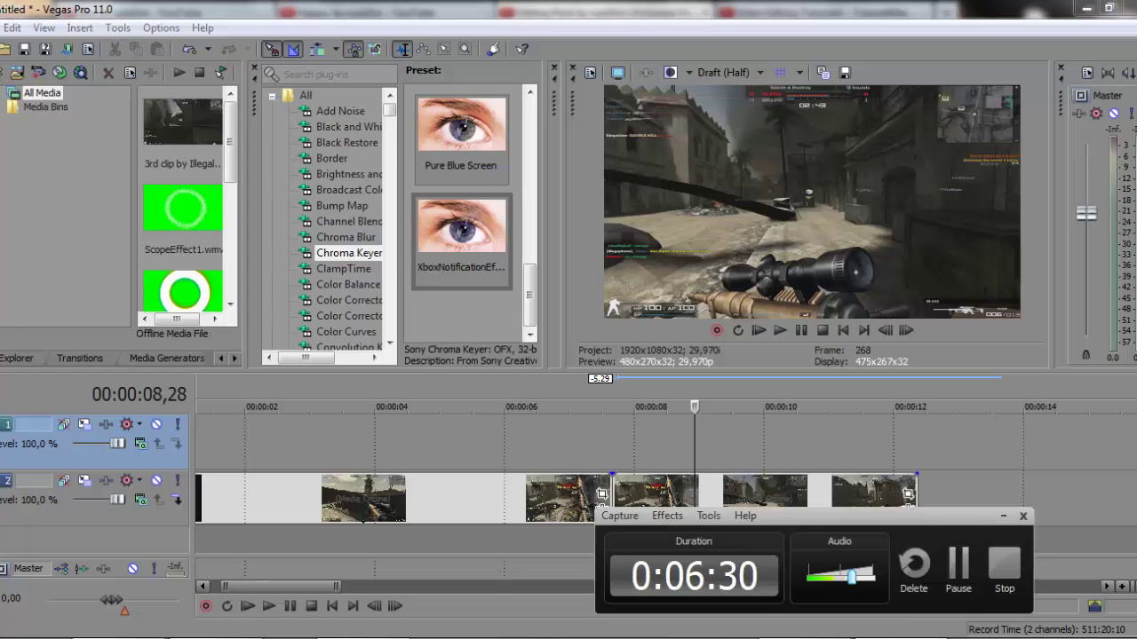
{"action": "left_click", "coordinate": [1004, 517]}
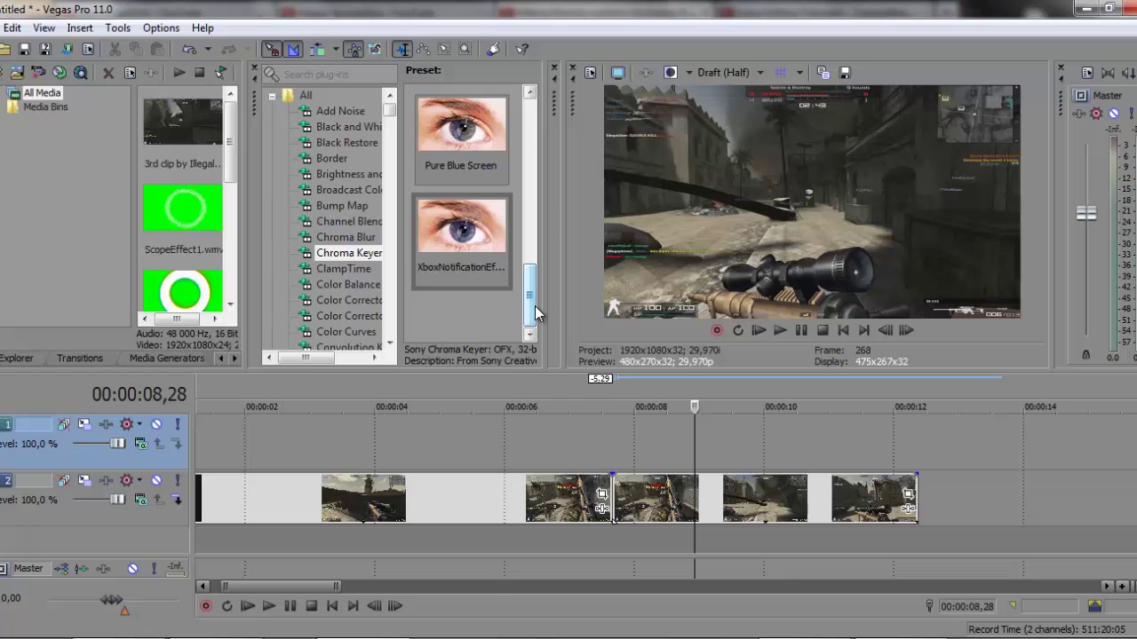
{"action": "left_click_drag", "start_coordinate": [243, 290], "coordinate": [416, 185]}
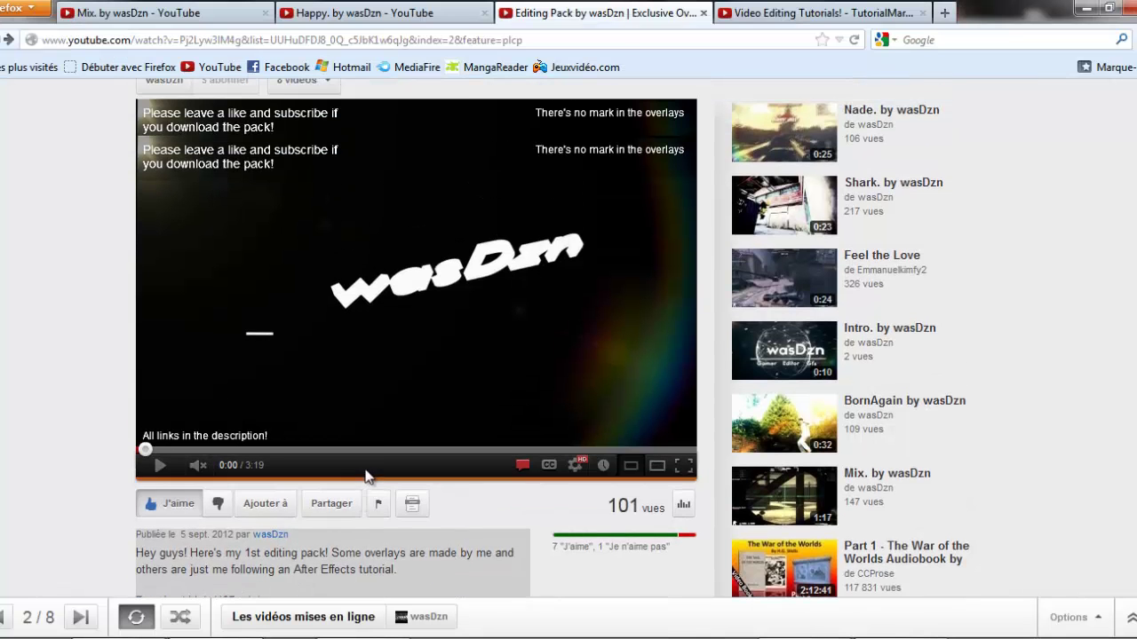
Show the Happy video's YouTube page in Firefox
{"action": "left_click", "coordinate": [397, 7]}
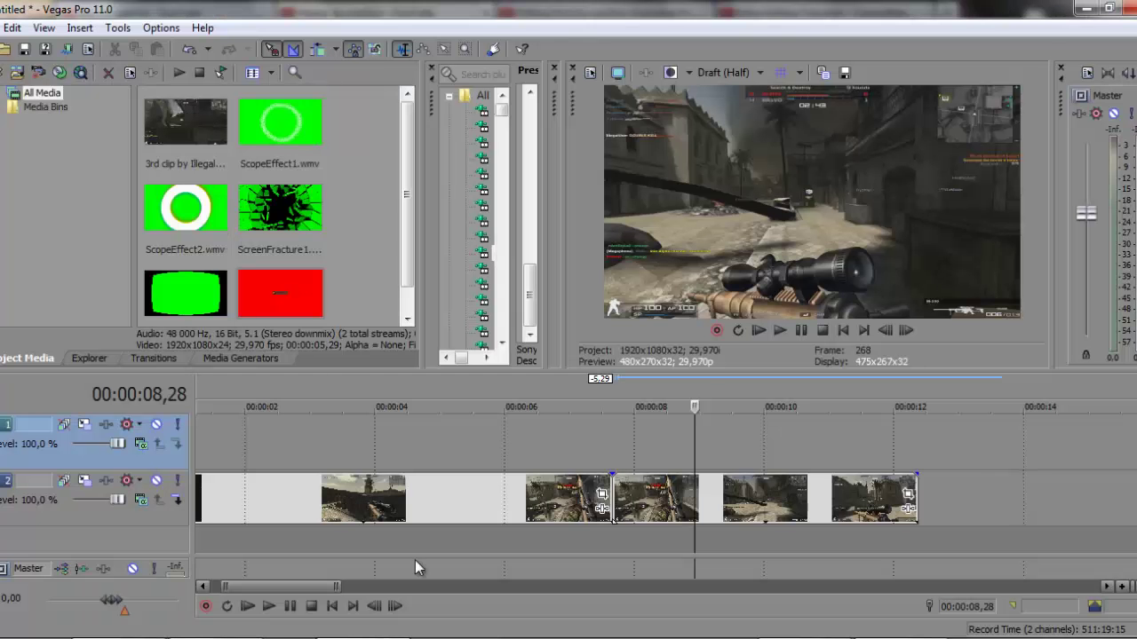
{"action": "scroll", "coordinate": [718, 419], "scroll_direction": "down", "scroll_amount": 1}
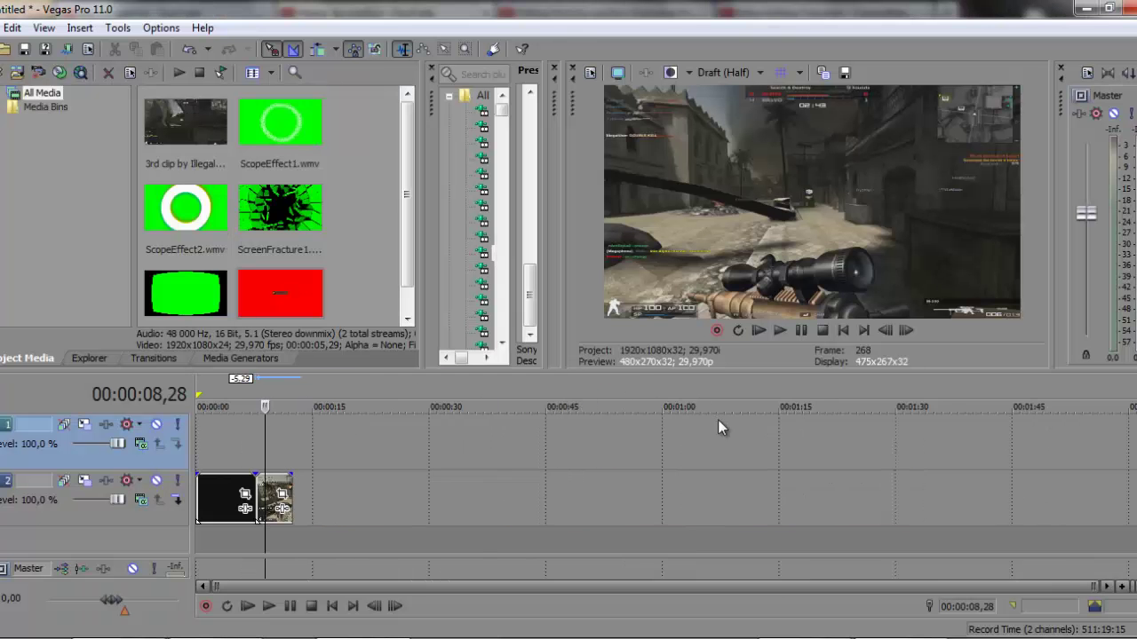
{"action": "scroll", "coordinate": [718, 420], "scroll_direction": "up", "scroll_amount": 2}
{"action": "scroll", "coordinate": [719, 420], "scroll_direction": "down", "scroll_amount": 5}
{"action": "scroll", "coordinate": [719, 420], "scroll_direction": "up", "scroll_amount": 3}
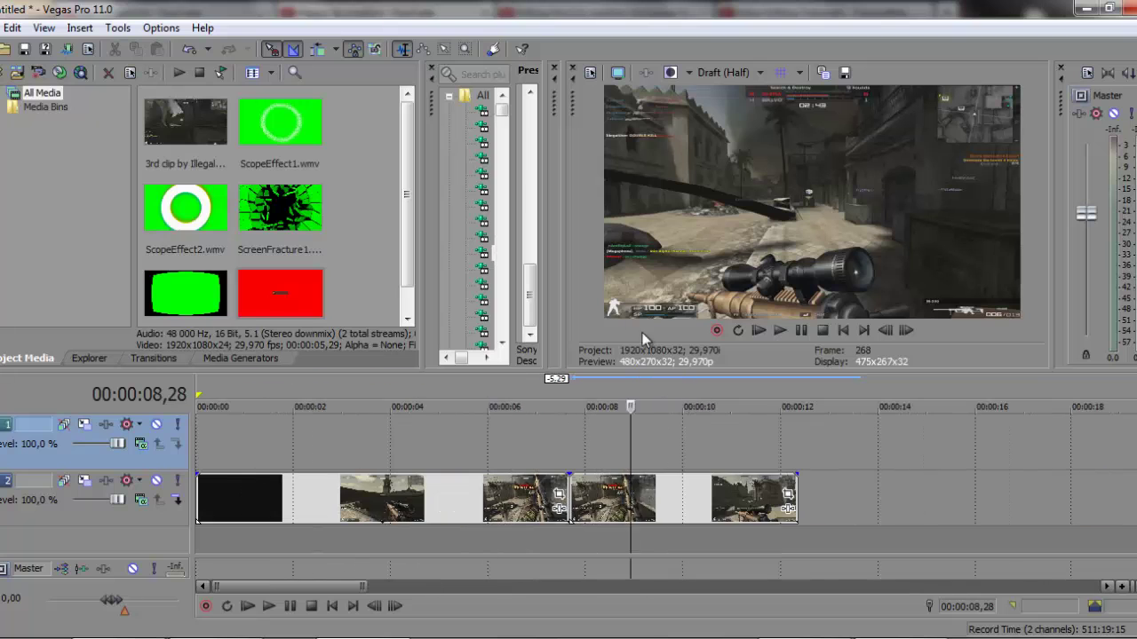
Look over the pack's overlay files in the project media, including ScreenFracture1 and ScopeEffect1
{"action": "scroll", "coordinate": [413, 247], "scroll_direction": "down", "scroll_amount": 1}
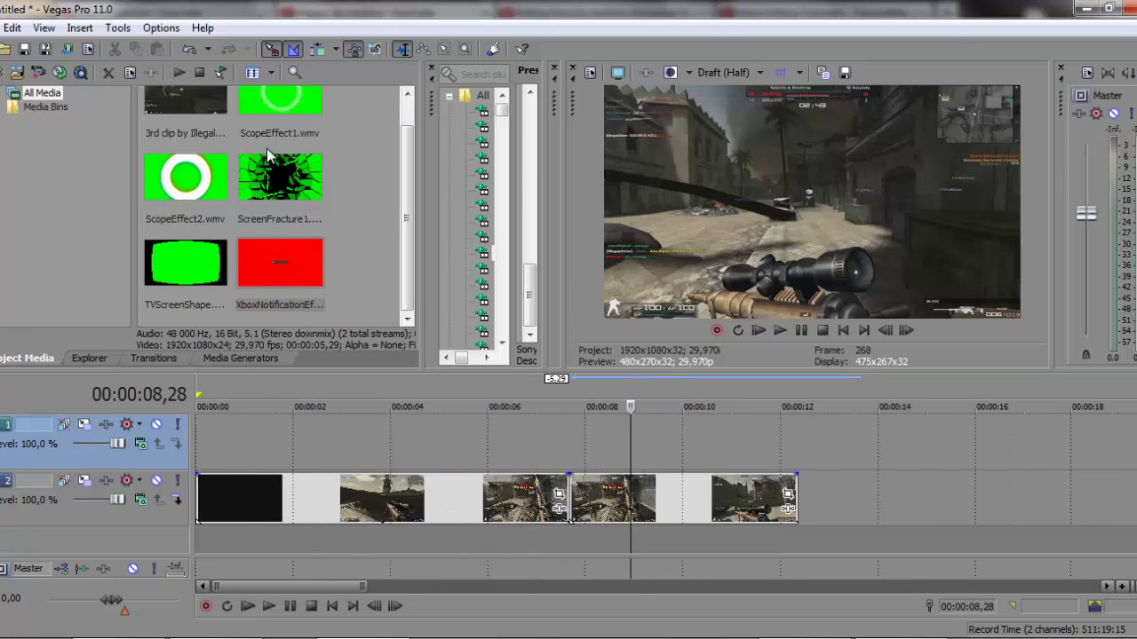
{"action": "left_click", "coordinate": [278, 176]}
{"action": "left_click", "coordinate": [277, 127]}
{"action": "scroll", "coordinate": [277, 127], "scroll_direction": "up", "scroll_amount": 1}
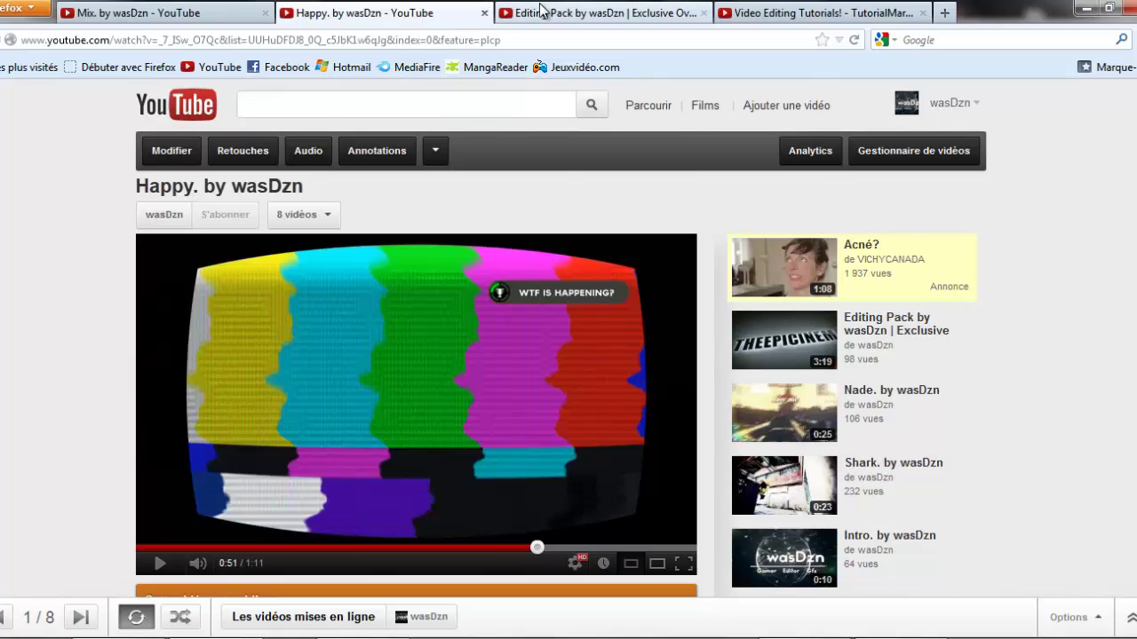
Show the Editing Pack video page and the TutorialMarket channel's video list in Firefox
{"action": "left_click", "coordinate": [544, 11]}
{"action": "left_click", "coordinate": [782, 12]}
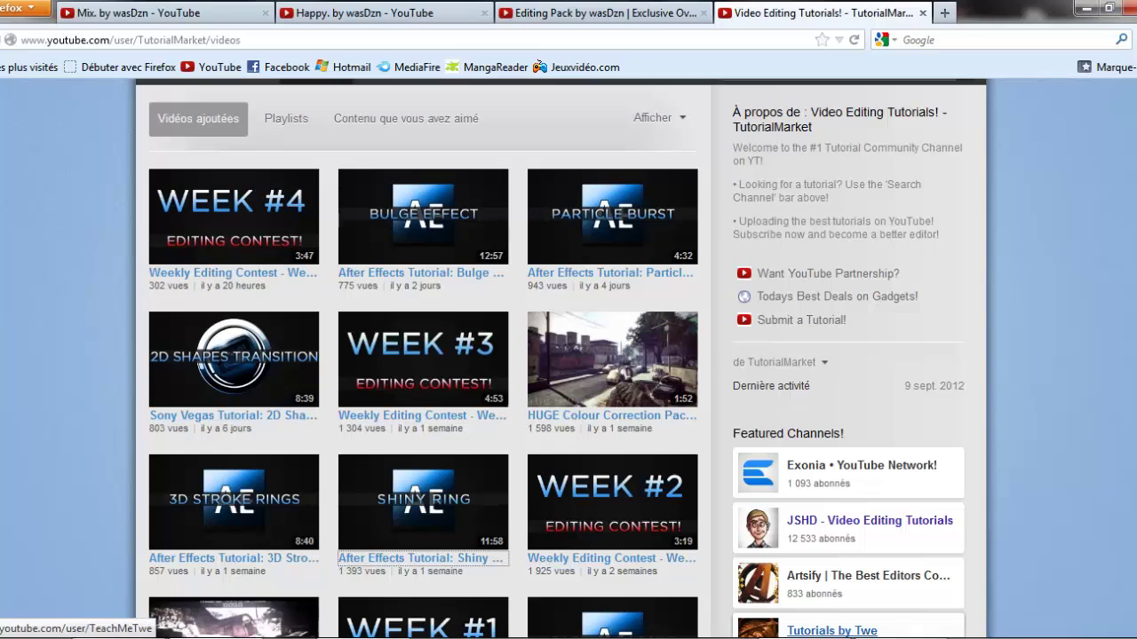
{"action": "left_click", "coordinate": [870, 638]}
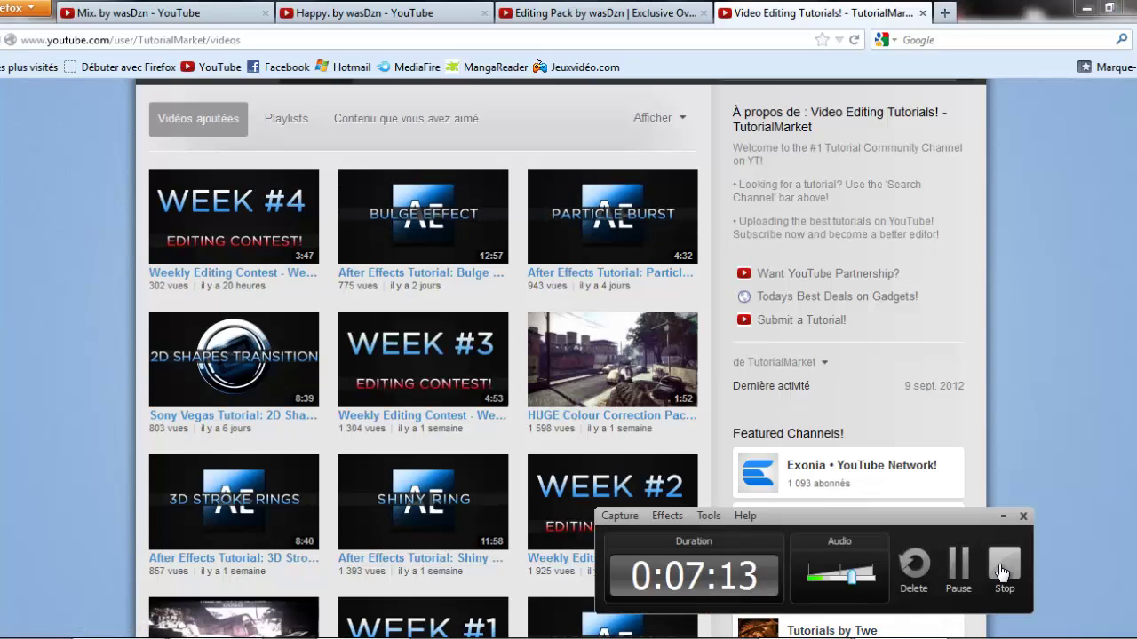